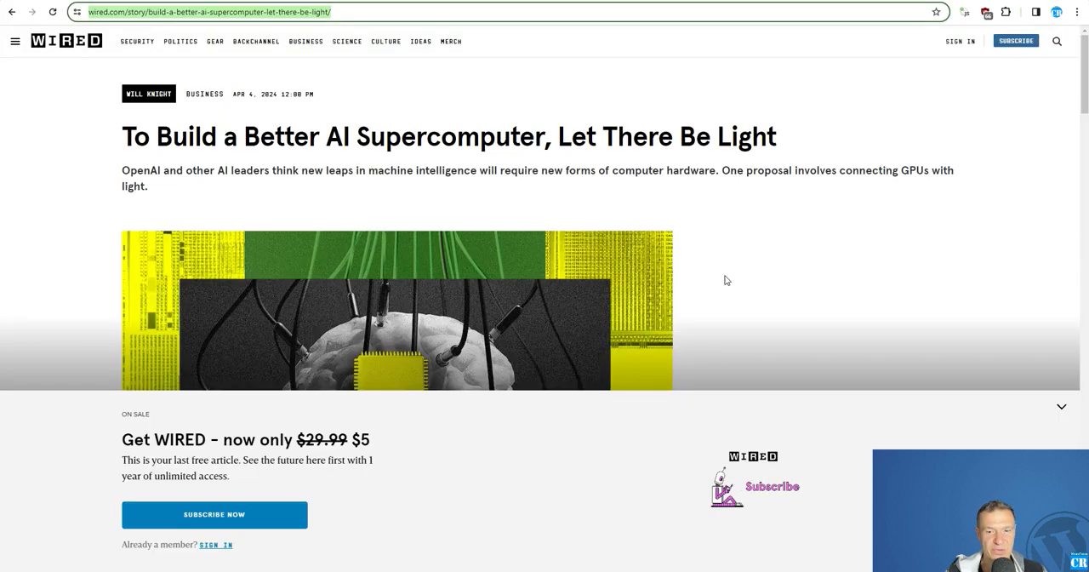
# Step: Look over the Wired article on AI supercomputers and the new rule's default OmniBlock queue
pyautogui.click(1061, 406)
pyautogui.scroll(-2, 224, 240)
pyautogui.scroll(2, 219, 246)
pyautogui.scroll(-5, 151, 97)
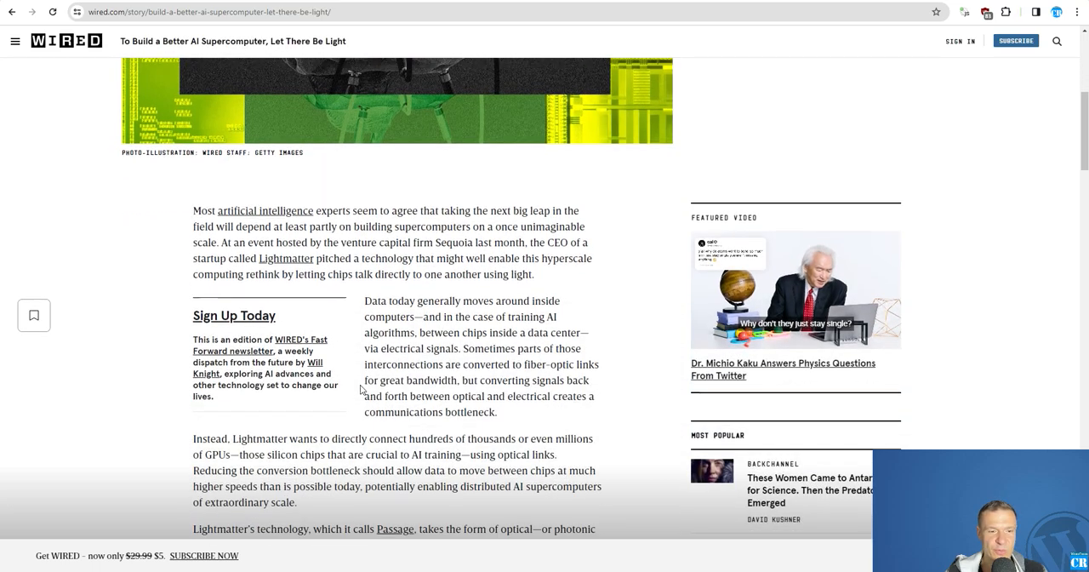
pyautogui.scroll(4, 377, 405)
pyautogui.scroll(2, 377, 405)
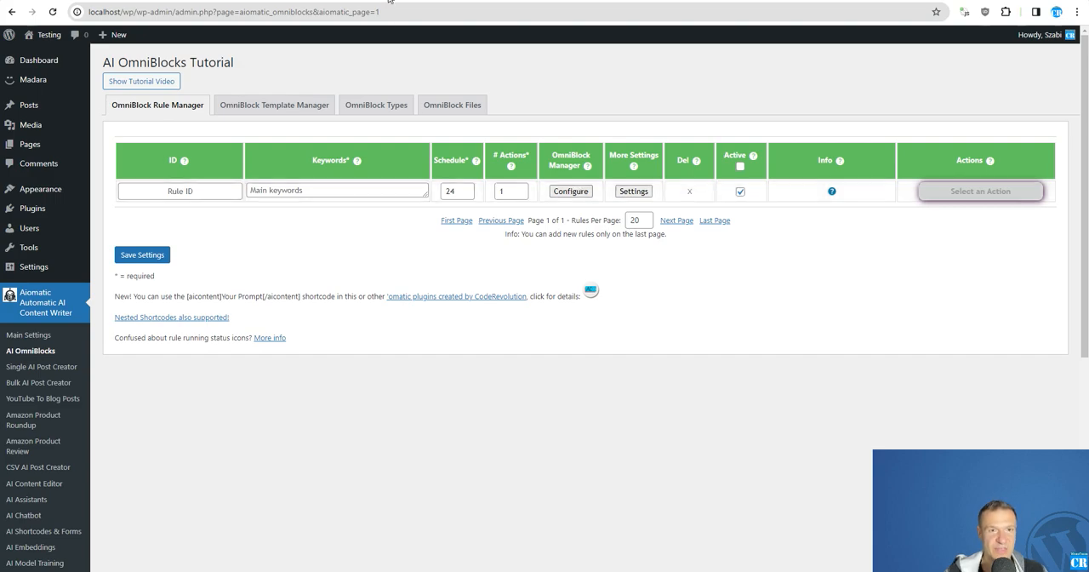
pyautogui.click(574, 192)
pyautogui.scroll(-2, 491, 269)
pyautogui.scroll(2, 492, 340)
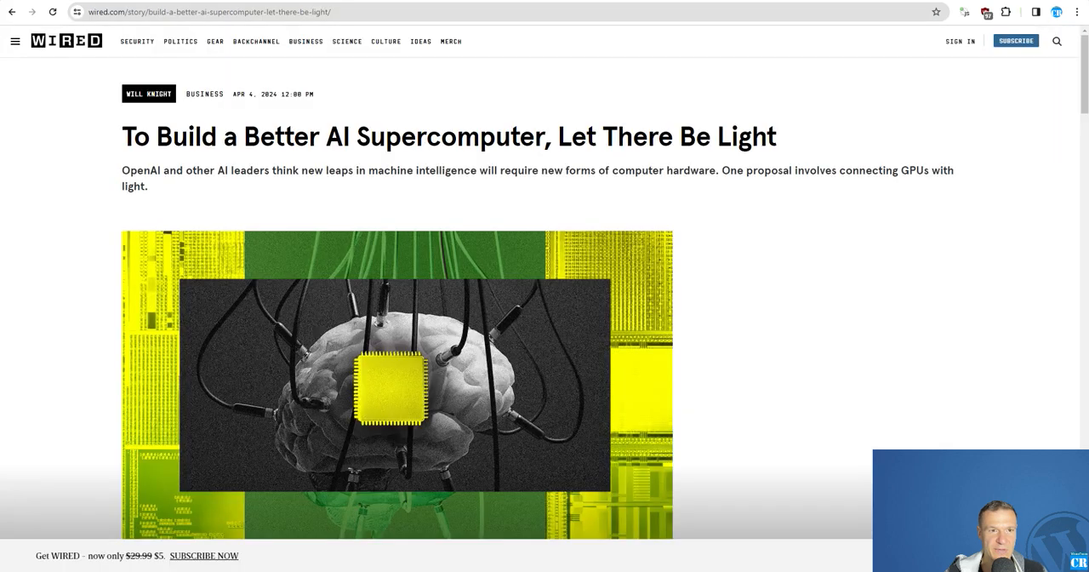
# Step: Copy the Wired article's URL and paste it as the keywords of the new OmniBlock rule
pyautogui.click(193, 13)
pyautogui.rightClick(193, 14)
pyautogui.click(226, 114)
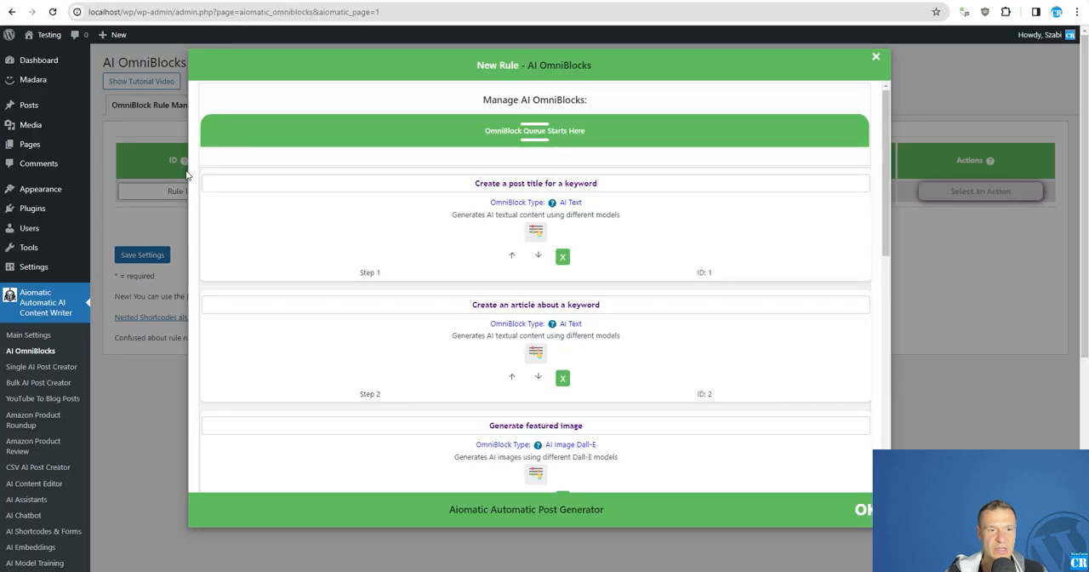
pyautogui.click(162, 195)
pyautogui.click(341, 192)
pyautogui.hotkey('ctrl', 'v')
# Step: Remove the post title, article and featured image blocks from the new rule's queue, keeping only Publish post
pyautogui.click(570, 190)
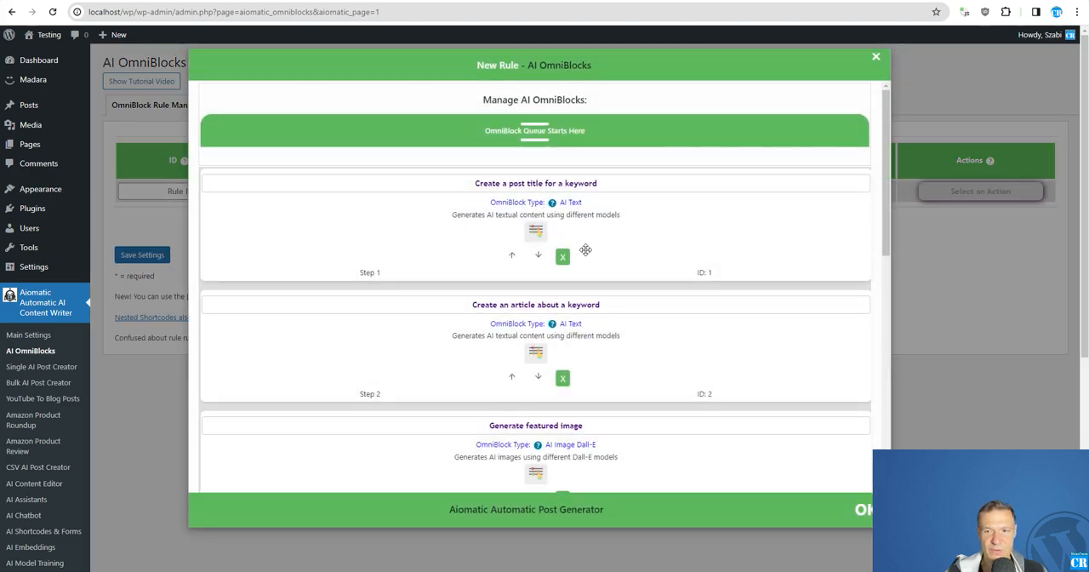
pyautogui.click(564, 257)
pyautogui.click(563, 257)
pyautogui.click(563, 257)
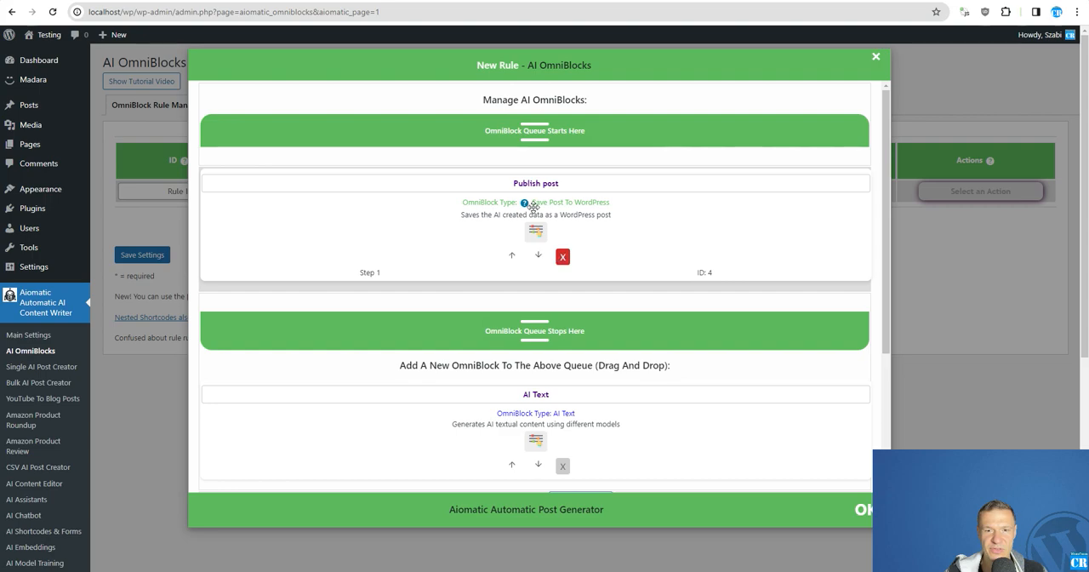
# Step: Add two Scrape Sites OmniBlocks to the queue and place them ahead of the Publish post block
pyautogui.scroll(-3, 423, 224)
pyautogui.click(652, 299)
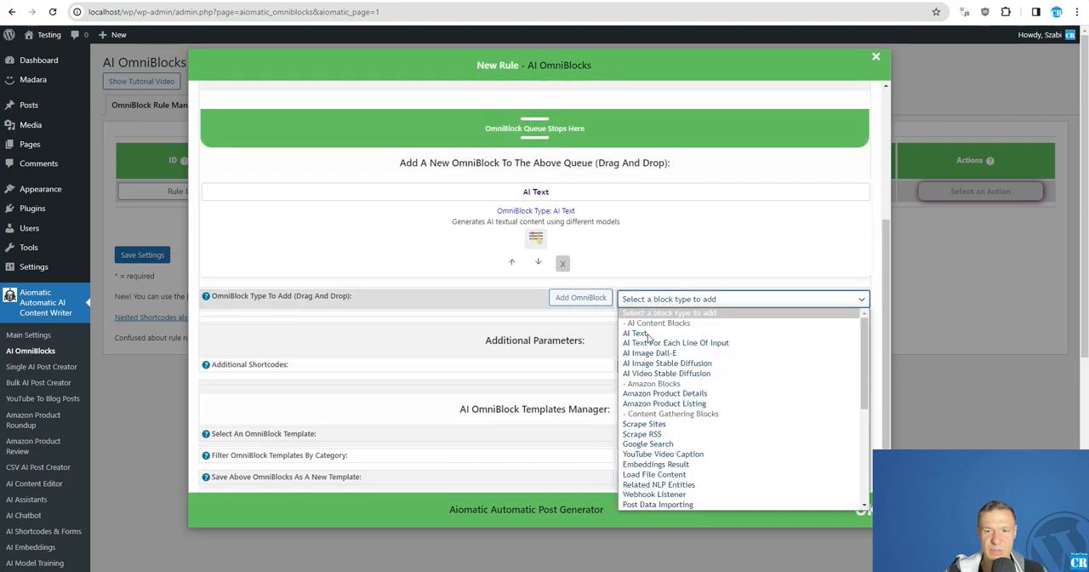
pyautogui.click(645, 424)
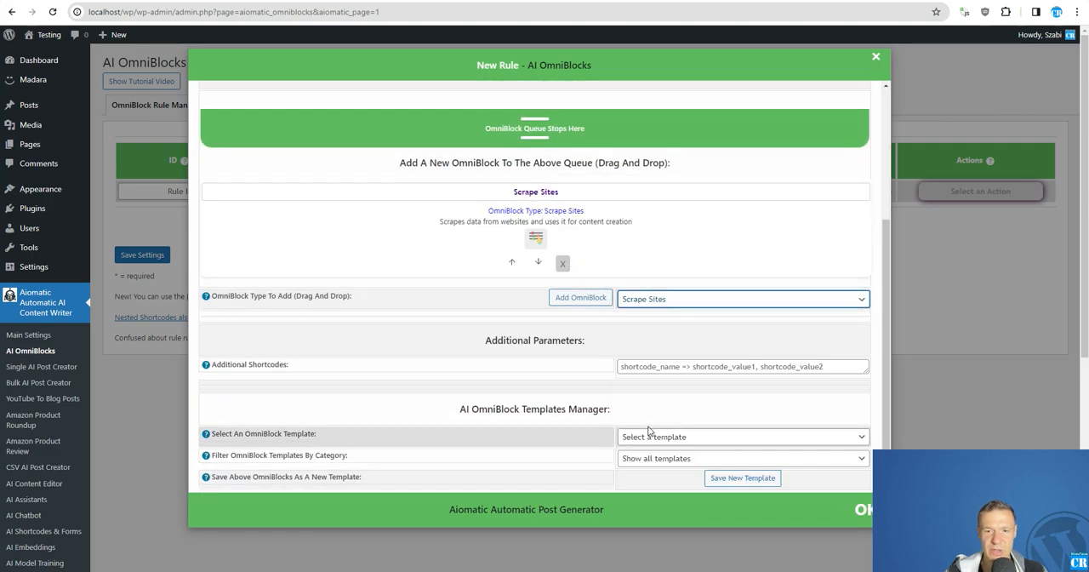
pyautogui.click(579, 298)
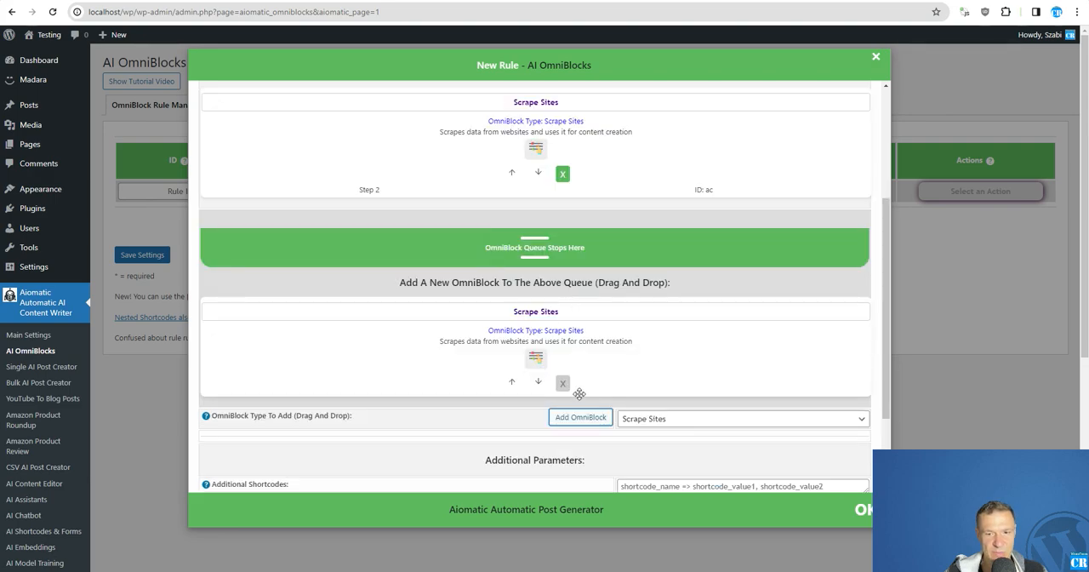
pyautogui.scroll(5, 525, 299)
pyautogui.moveTo(525, 300); pyautogui.dragTo(451, 174)
pyautogui.moveTo(441, 433); pyautogui.dragTo(504, 149)
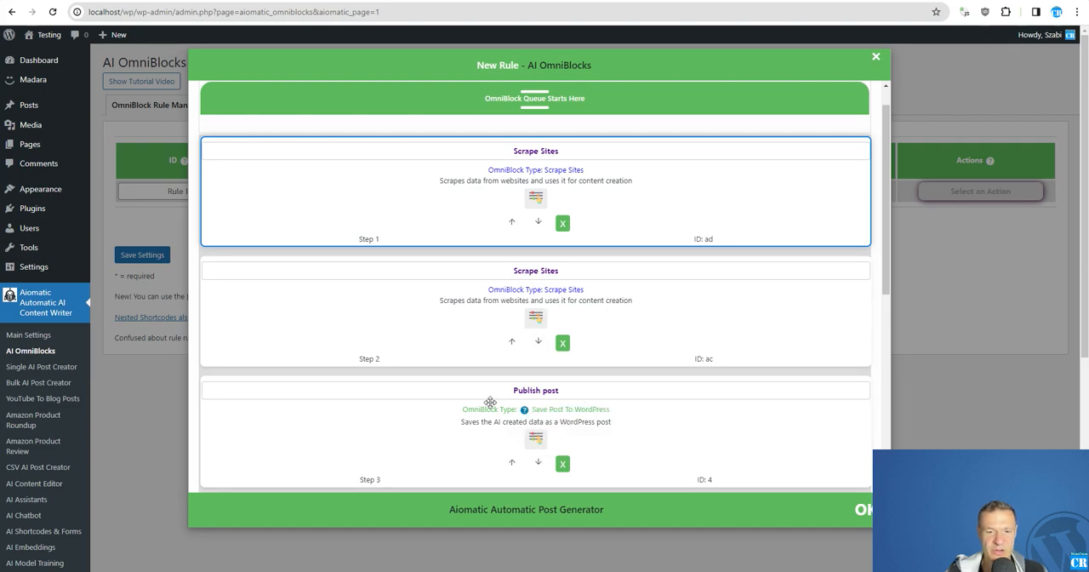
# Step: Rename the first scraping block Scrape Title and the second one Scrape Content
pyautogui.doubleClick(551, 151)
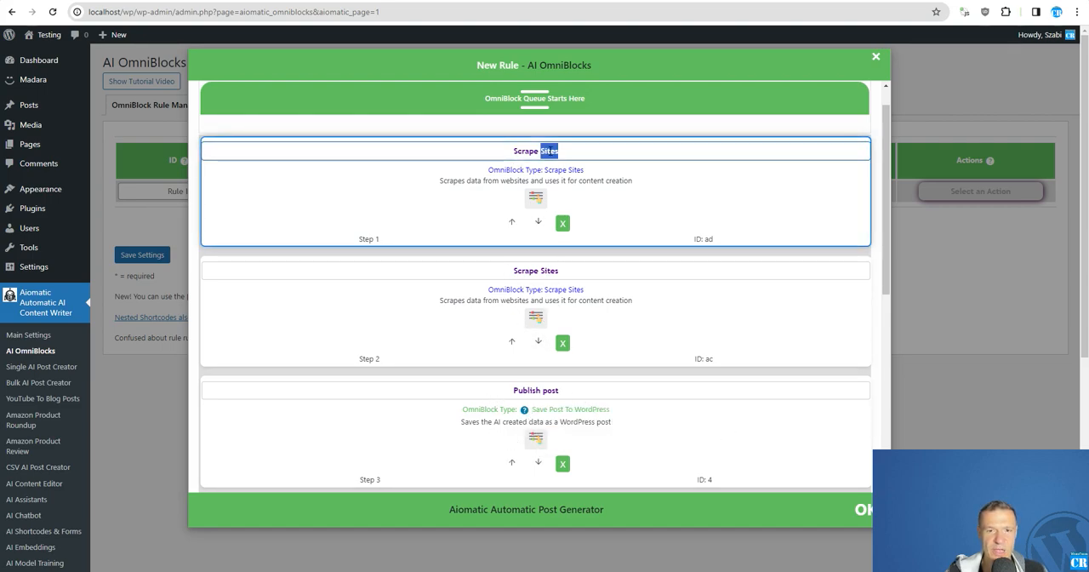
pyautogui.write('Titl')
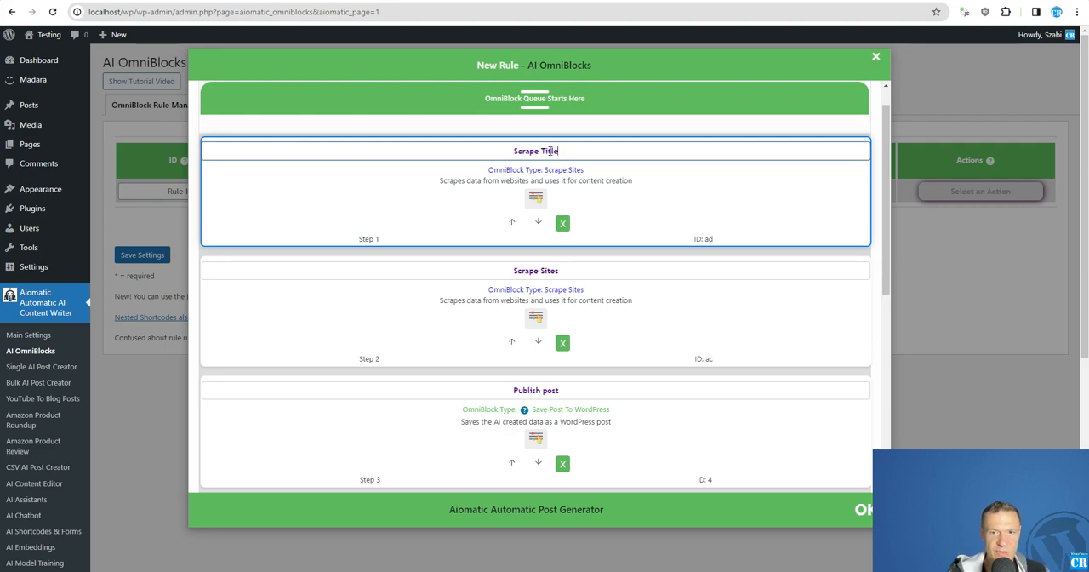
pyautogui.doubleClick(545, 270)
pyautogui.write('Content')
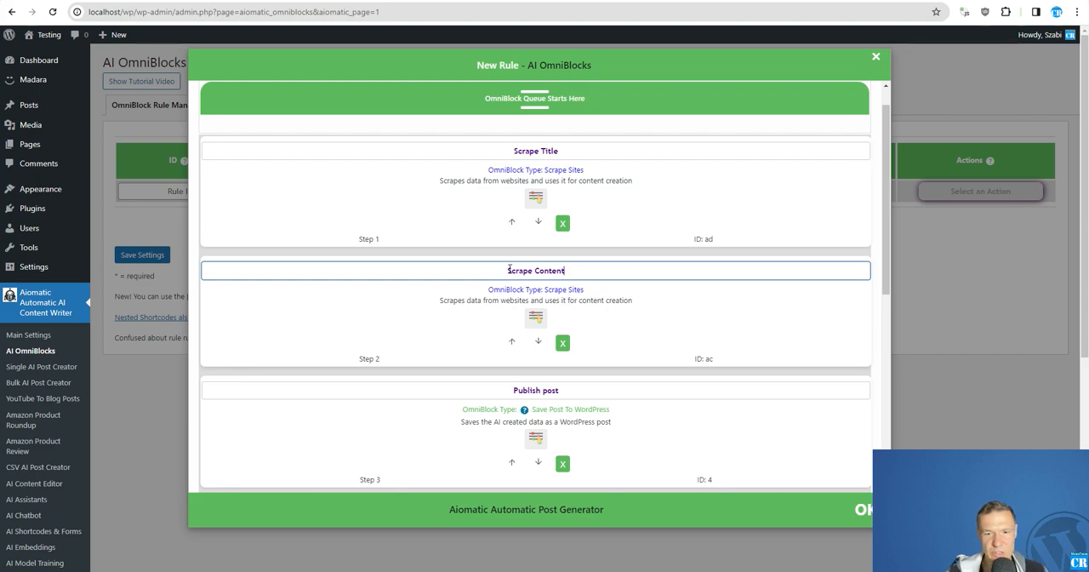
# Step: Enlarge the rule's keywords field to check the URL, and use %%keyword%% as the Scraped URL of the Scrape Title block
pyautogui.click(169, 220)
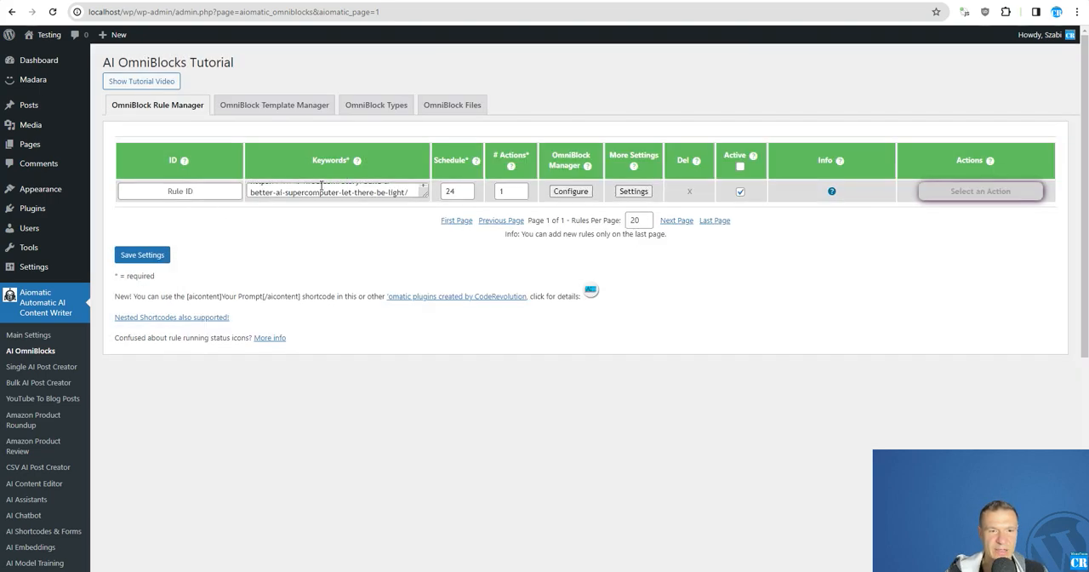
pyautogui.moveTo(421, 195); pyautogui.dragTo(426, 274)
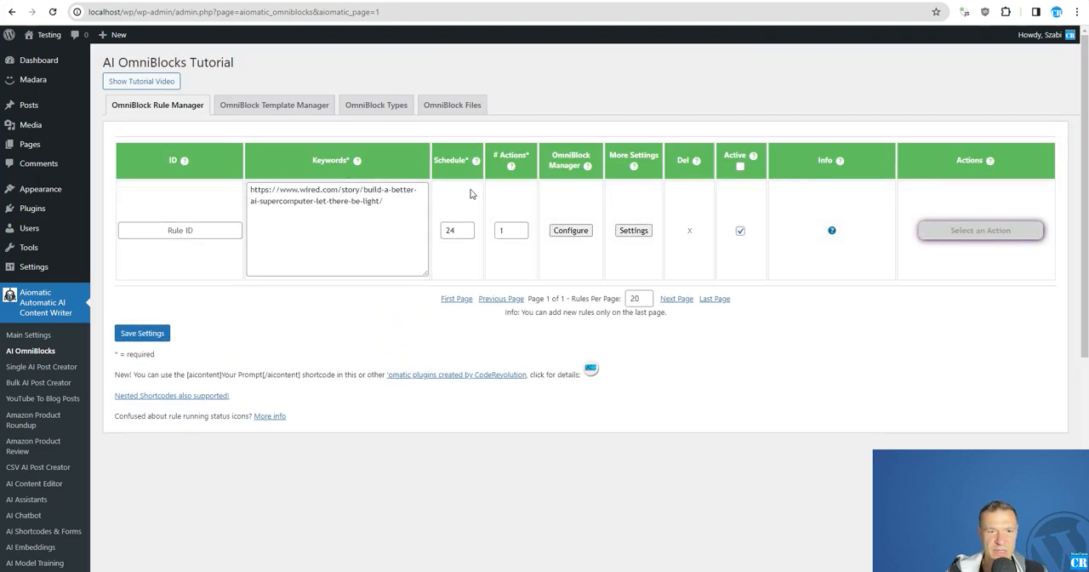
pyautogui.click(570, 230)
pyautogui.click(544, 209)
pyautogui.click(285, 287)
pyautogui.click(535, 306)
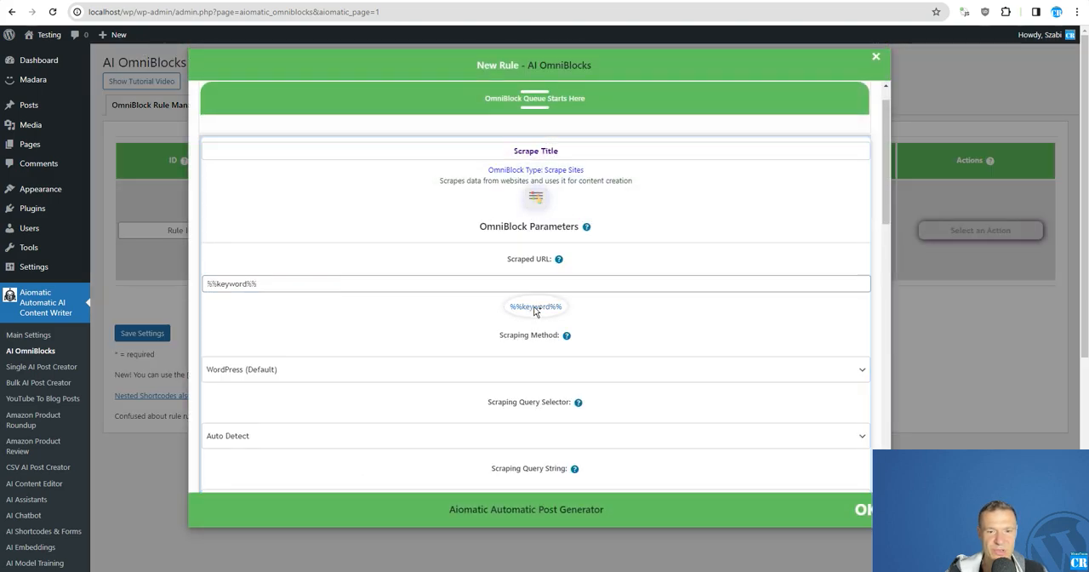
pyautogui.tripleClick(241, 286)
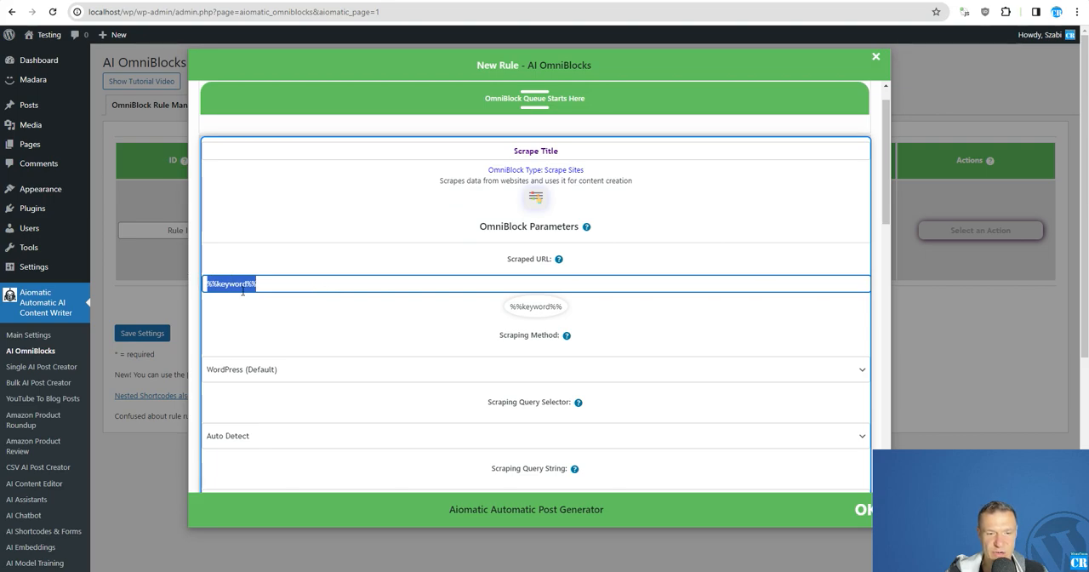
# Step: Inspect the headline of the Wired article and copy the class value of its h1 element
pyautogui.scroll(-1, 244, 281)
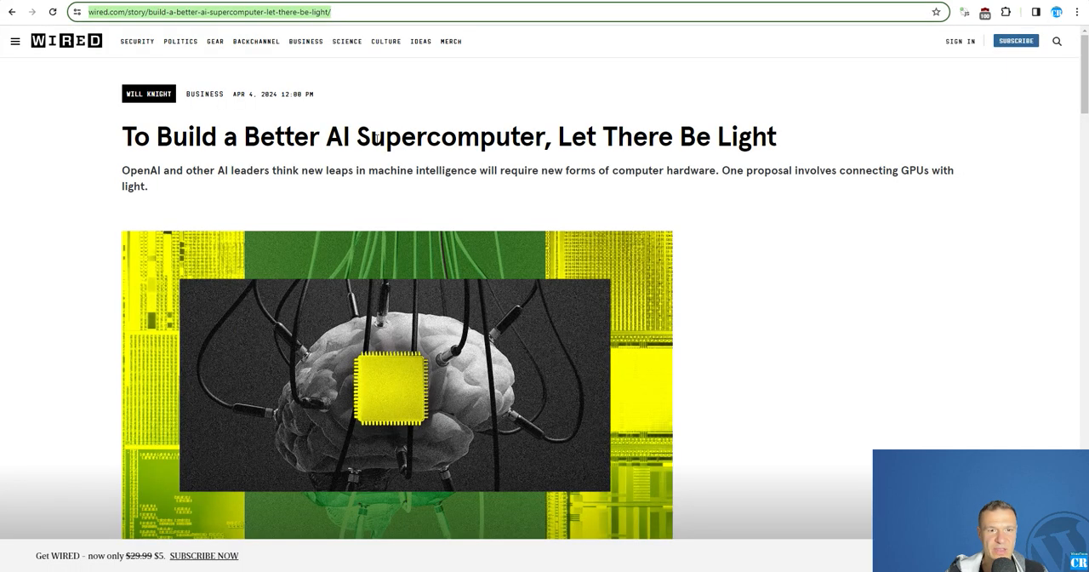
pyautogui.rightClick(365, 133)
pyautogui.press('Escape')
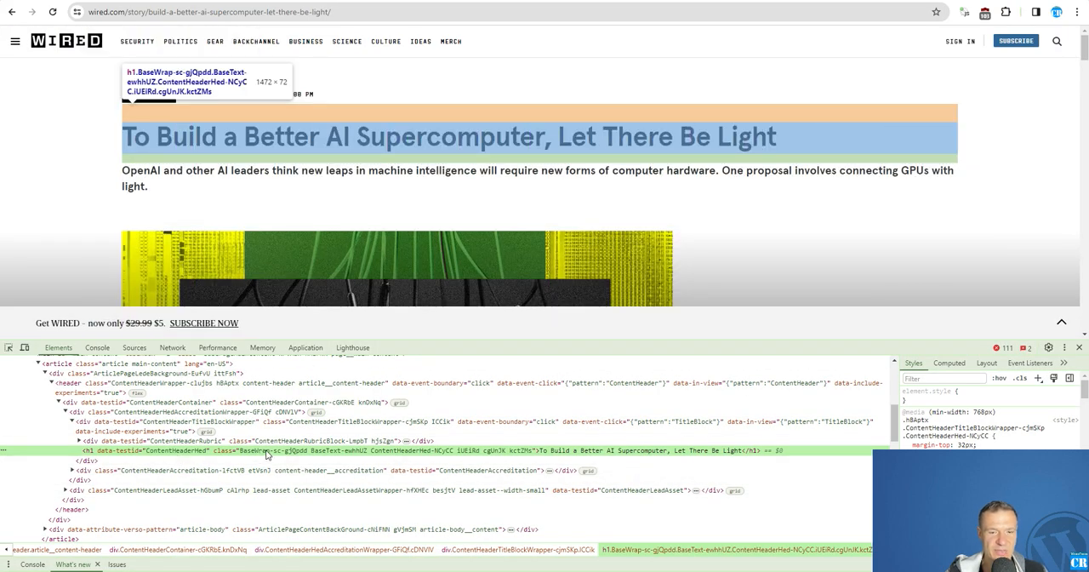
pyautogui.doubleClick(267, 453)
pyautogui.rightClick(267, 453)
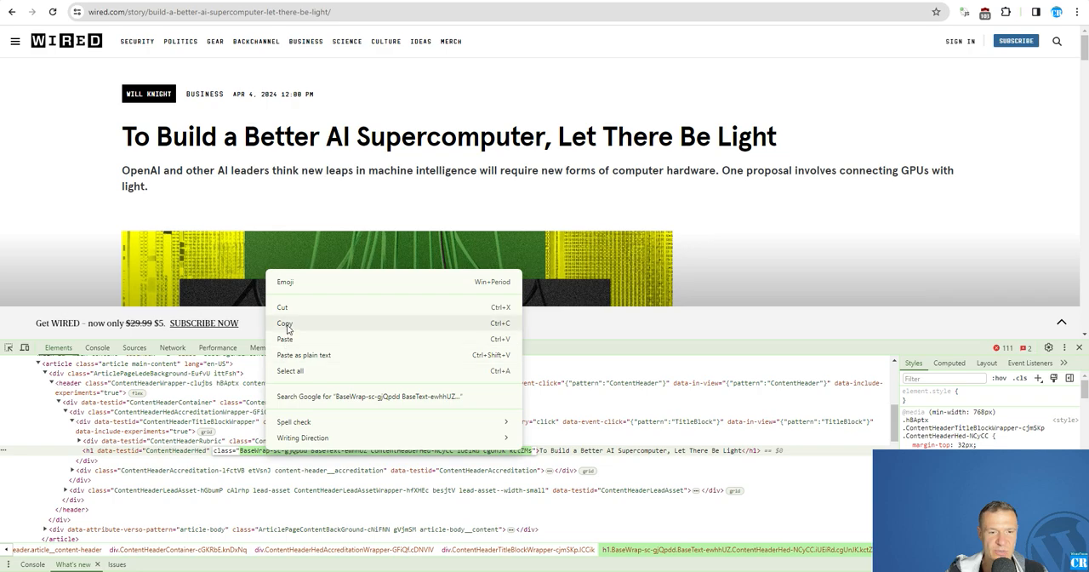
pyautogui.click(290, 328)
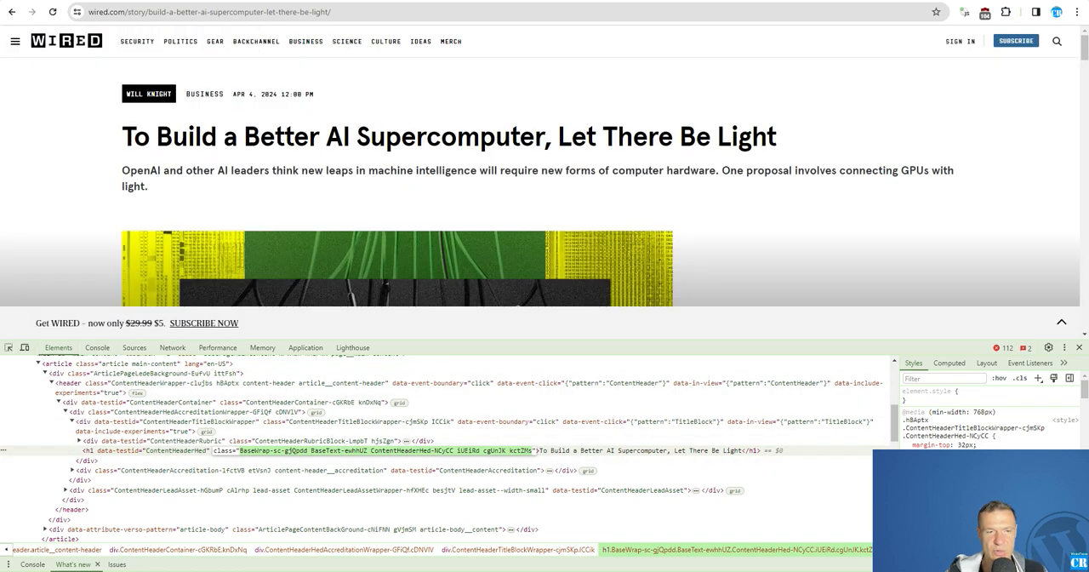
# Step: Set Scrape Title's query selector to Class and paste the copied headline classes as its Scraping Query String
pyautogui.hotkey('ctrl', 'Tab')
pyautogui.scroll(-1, 316, 343)
pyautogui.click(250, 322)
pyautogui.click(243, 332)
pyautogui.click(244, 332)
pyautogui.click(235, 370)
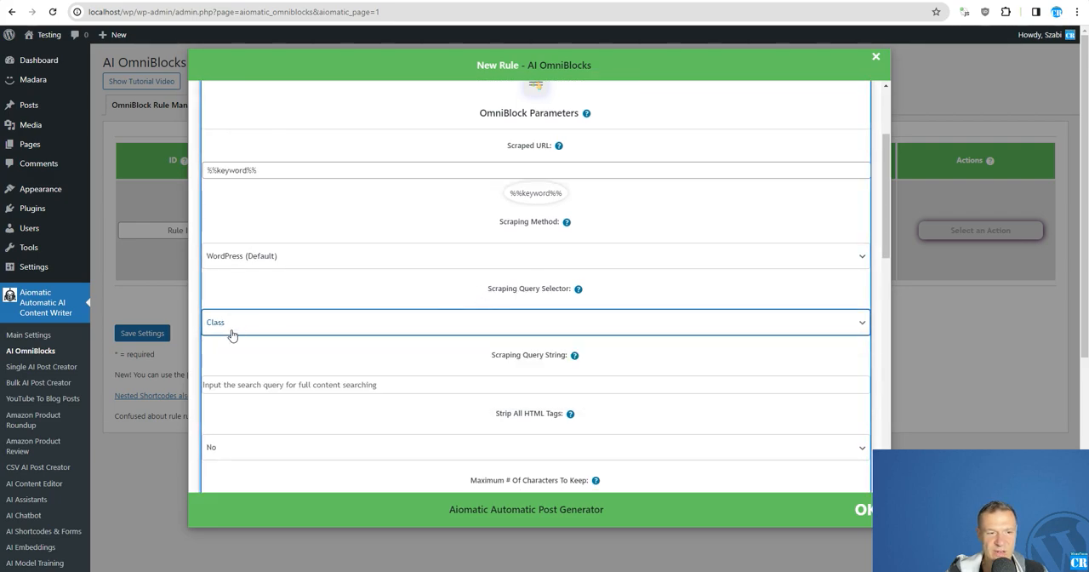
pyautogui.rightClick(270, 389)
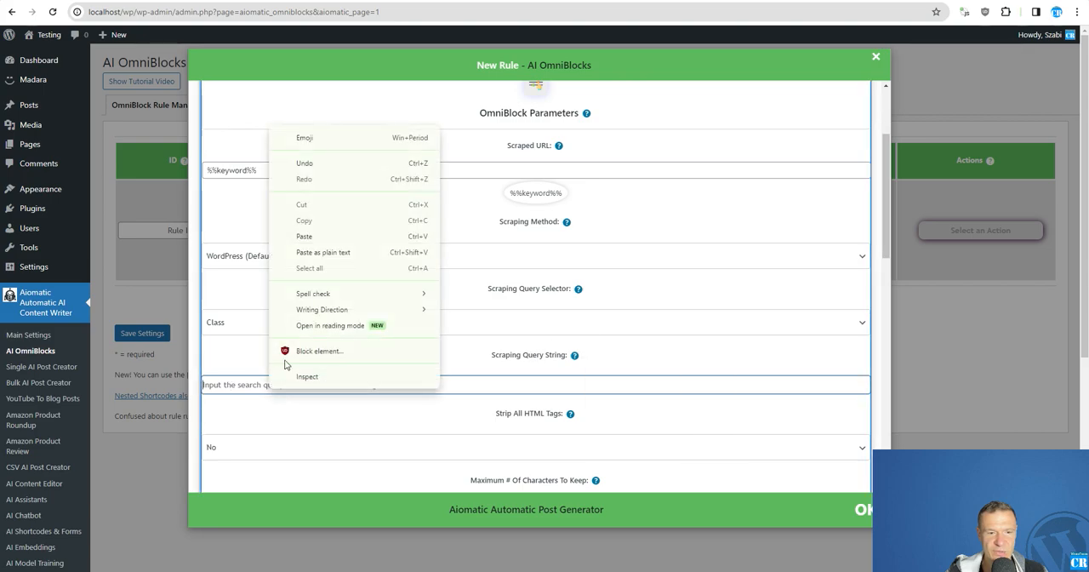
pyautogui.click(301, 255)
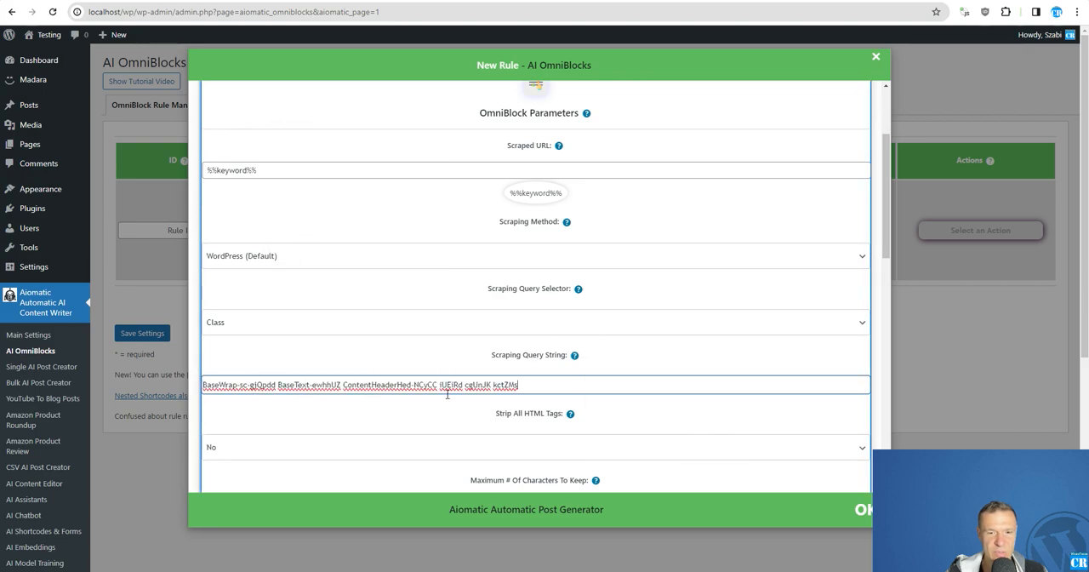
# Step: Expand the Scrape Content block's parameters and use %%keyword%% as its Scraped URL
pyautogui.scroll(-5, 448, 393)
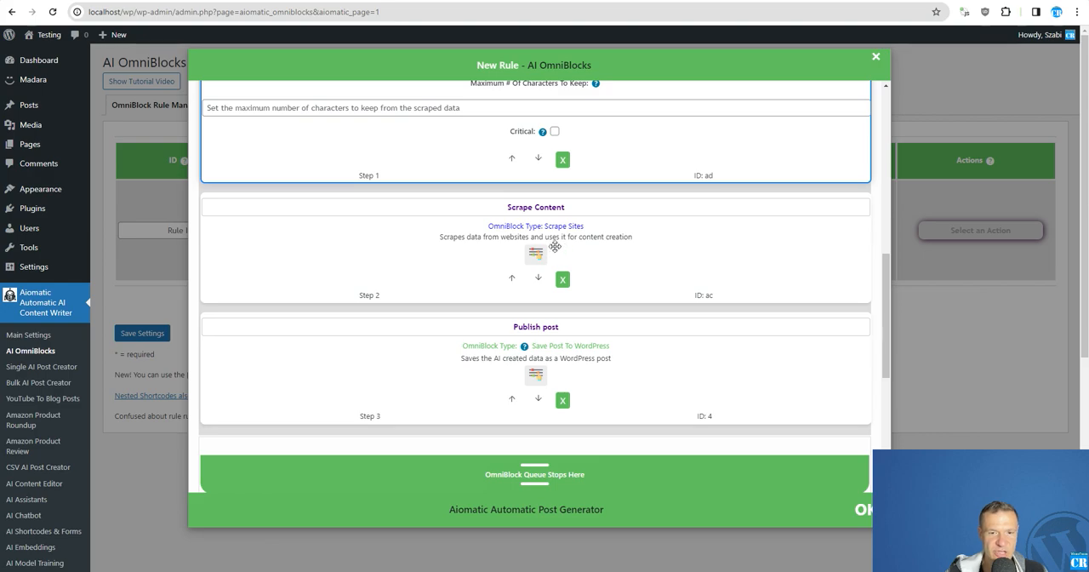
pyautogui.click(561, 245)
pyautogui.scroll(-1, 400, 341)
pyautogui.click(420, 307)
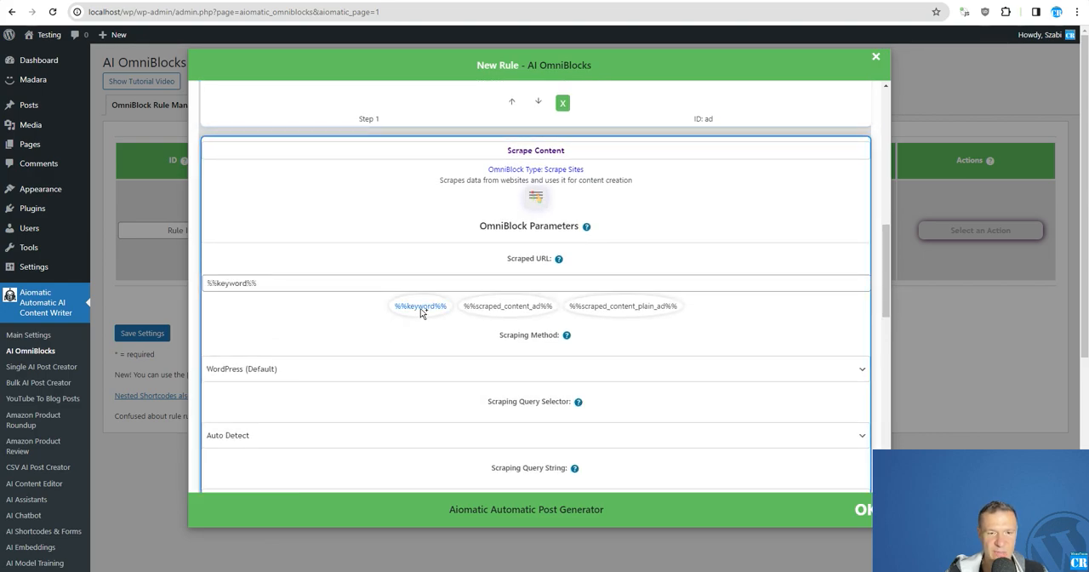
# Step: Inspect the Wired article's body text and copy the class body__inner-container from the div that wraps it
pyautogui.click(349, 1)
pyautogui.scroll(-9, 347, 177)
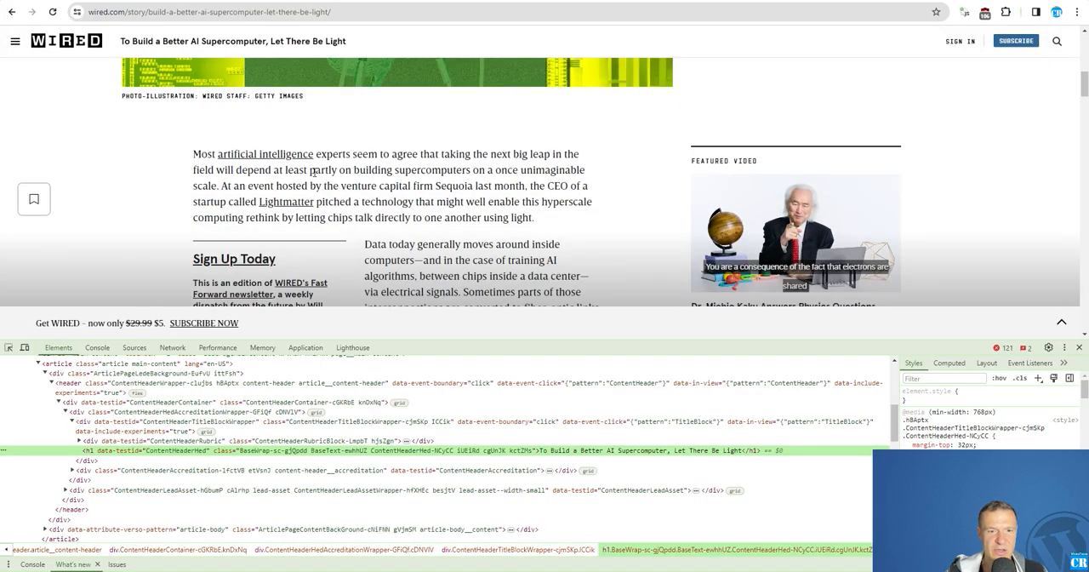
pyautogui.rightClick(371, 204)
pyautogui.click(400, 458)
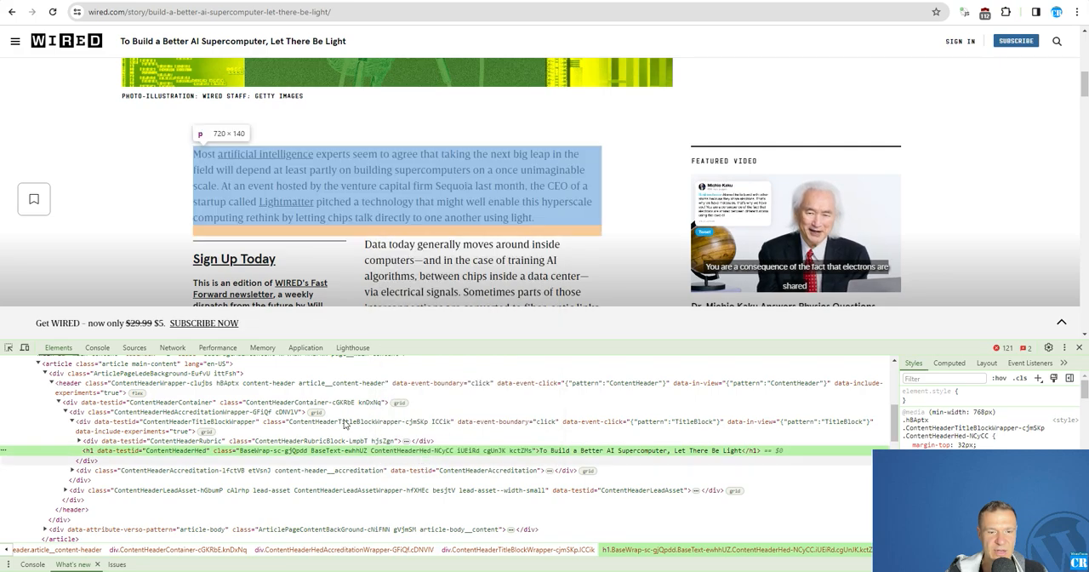
pyautogui.click(151, 440)
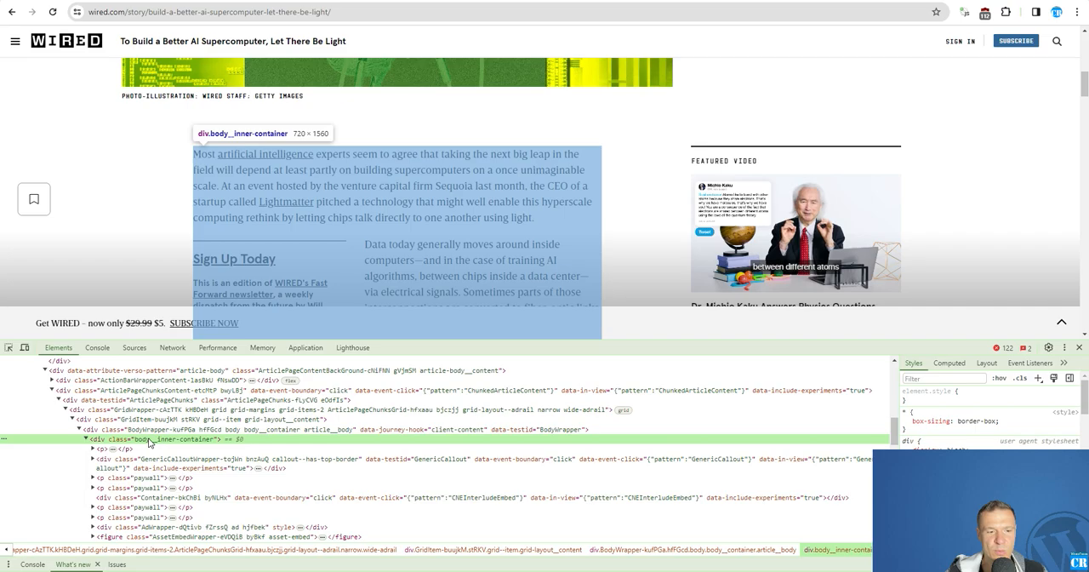
pyautogui.scroll(-5, 283, 222)
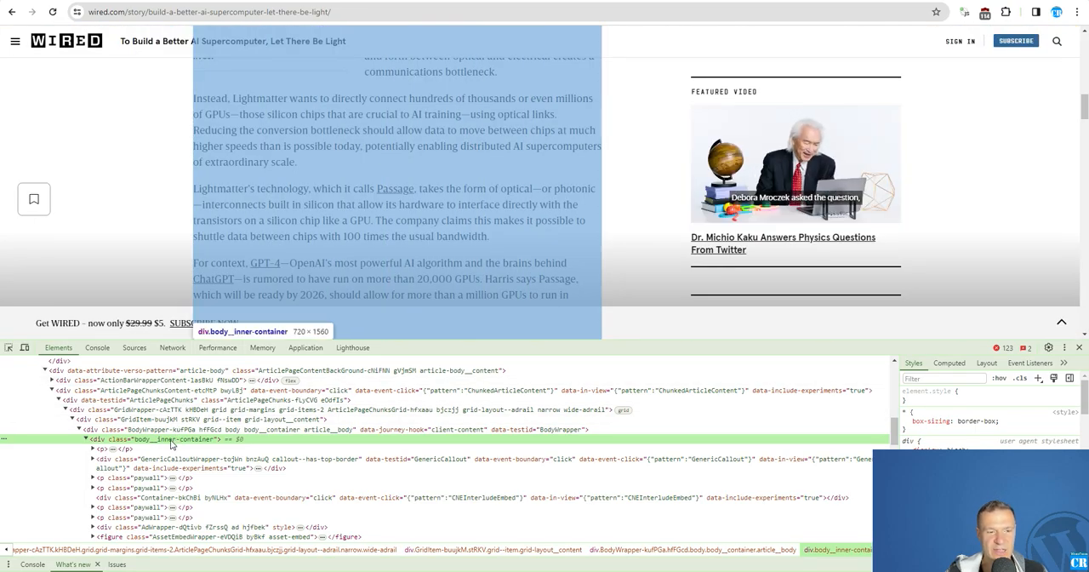
pyautogui.doubleClick(177, 441)
pyautogui.rightClick(175, 439)
pyautogui.click(190, 315)
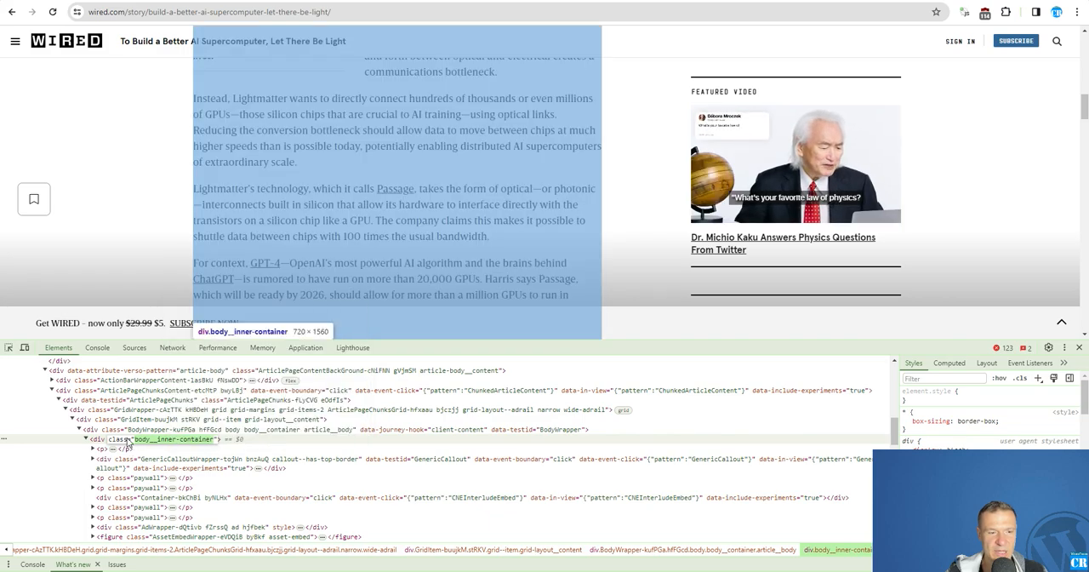
# Step: Set Scrape Content's query selector to Class and its Scraping Query String to body__inner-container
pyautogui.click(262, 1)
pyautogui.scroll(-2, 234, 360)
pyautogui.click(236, 331)
pyautogui.click(219, 370)
pyautogui.click(226, 382)
pyautogui.hotkey('ctrl', 'v')
# Step: Review the scraping settings of the Scrape Title and Scrape Content blocks and collapse both blocks
pyautogui.scroll(-2, 281, 370)
pyautogui.scroll(6, 326, 383)
pyautogui.scroll(1, 681, 275)
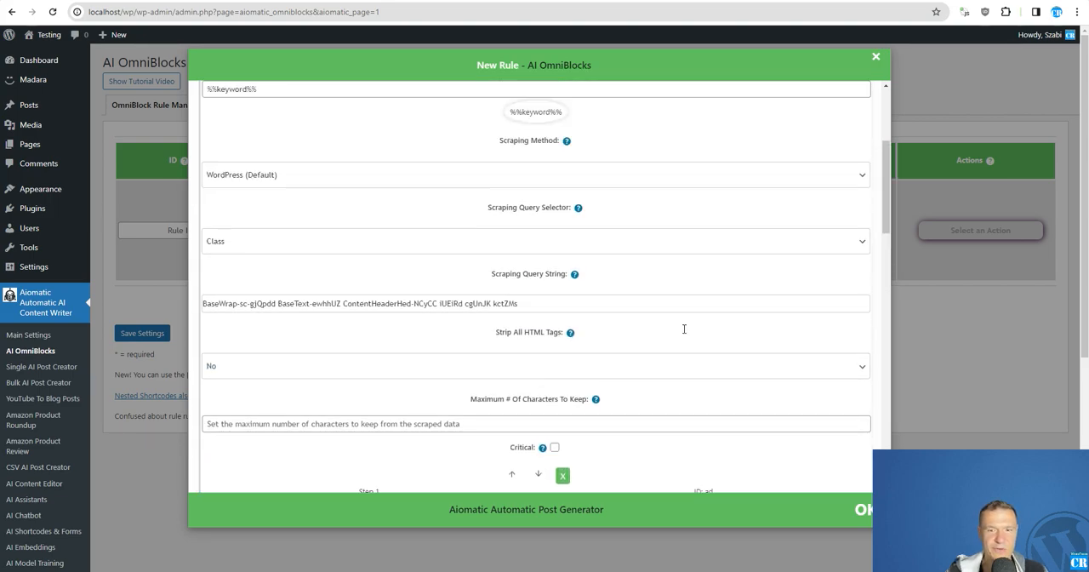
pyautogui.scroll(-2, 711, 365)
pyautogui.scroll(5, 588, 271)
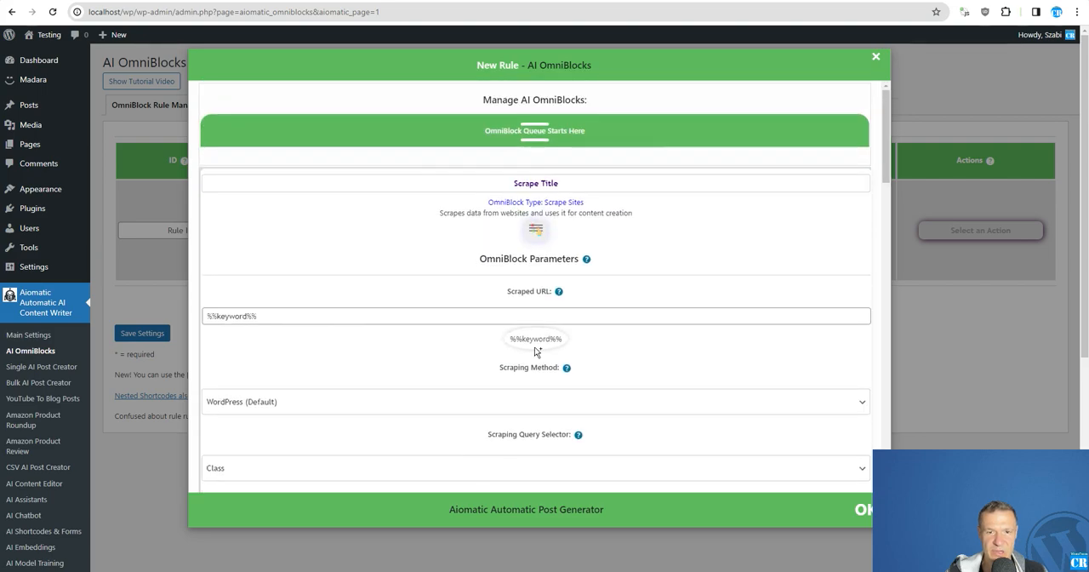
pyautogui.click(528, 232)
pyautogui.click(536, 351)
pyautogui.scroll(-1, 609, 177)
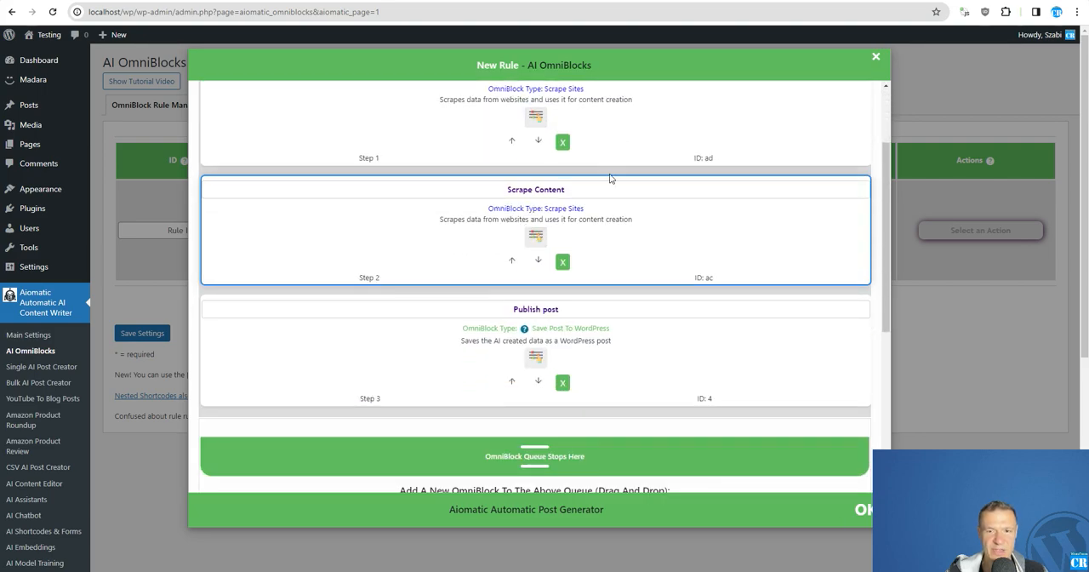
# Step: Replace the Post Title in the Publish post block with %%scraped_content_ad%%
pyautogui.click(536, 357)
pyautogui.scroll(-2, 384, 380)
pyautogui.tripleClick(272, 278)
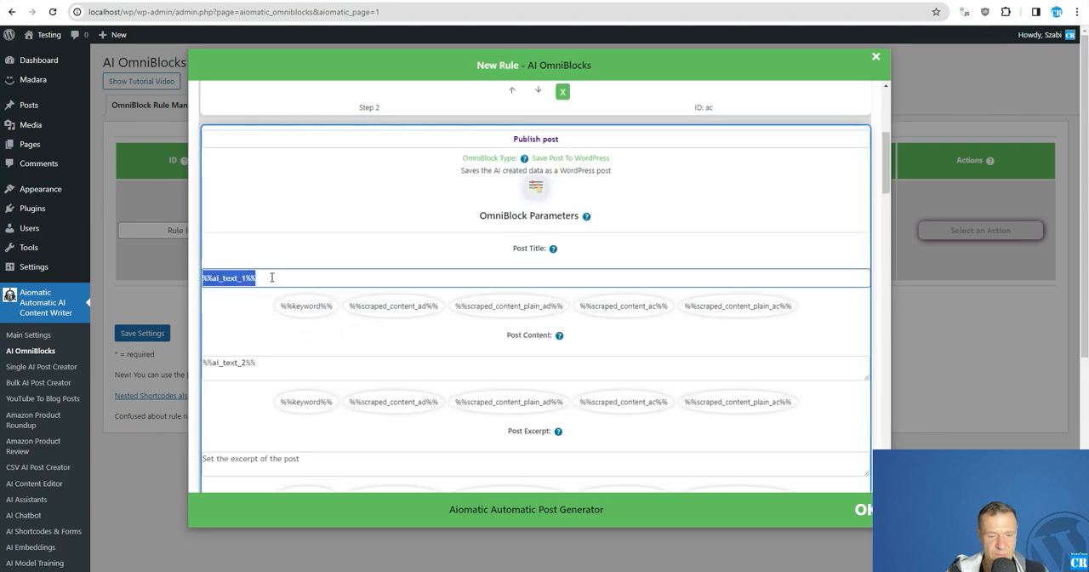
pyautogui.press('BackSpace')
pyautogui.scroll(1, 485, 342)
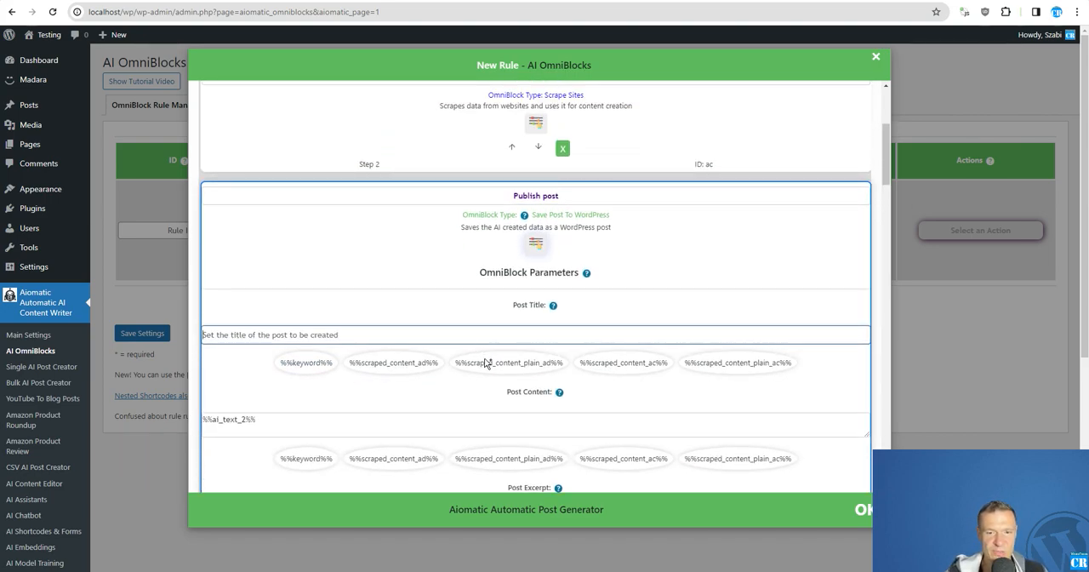
pyautogui.click(380, 365)
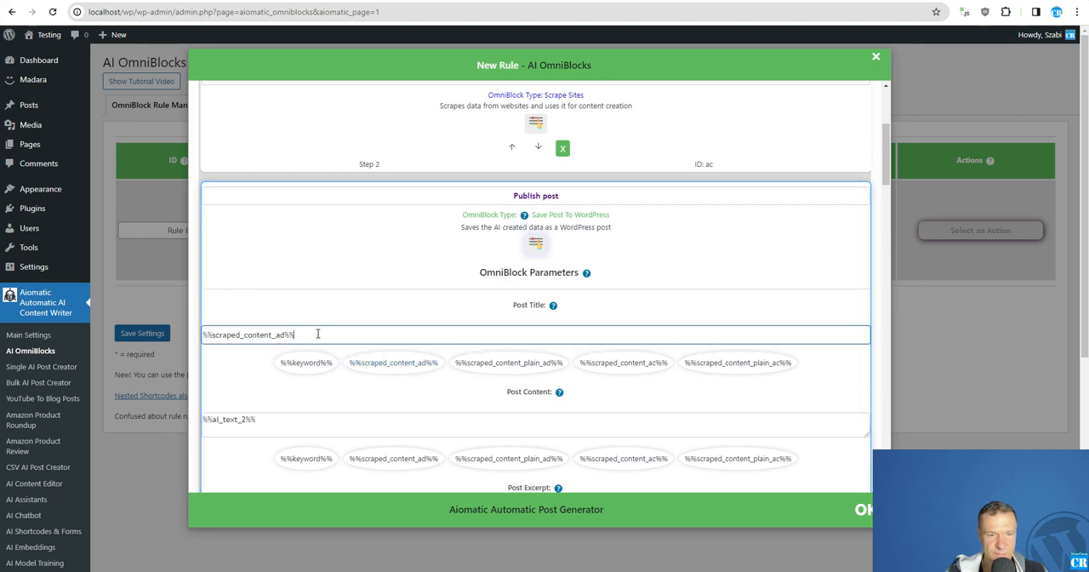
# Step: Replace the Post Content in the Publish post block with %%scraped_content_ac%%
pyautogui.scroll(4, 547, 282)
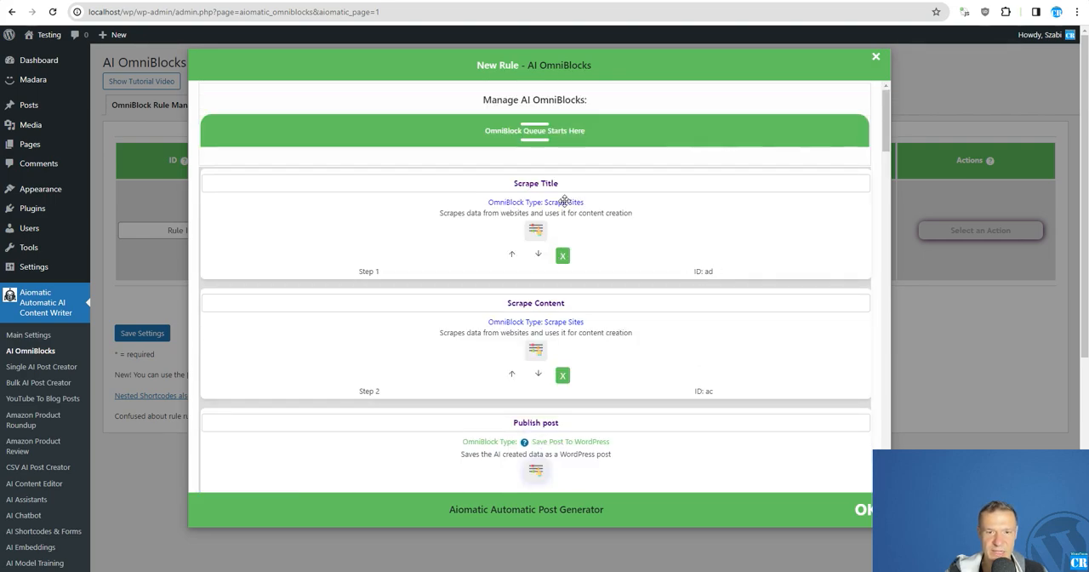
pyautogui.scroll(-12, 563, 176)
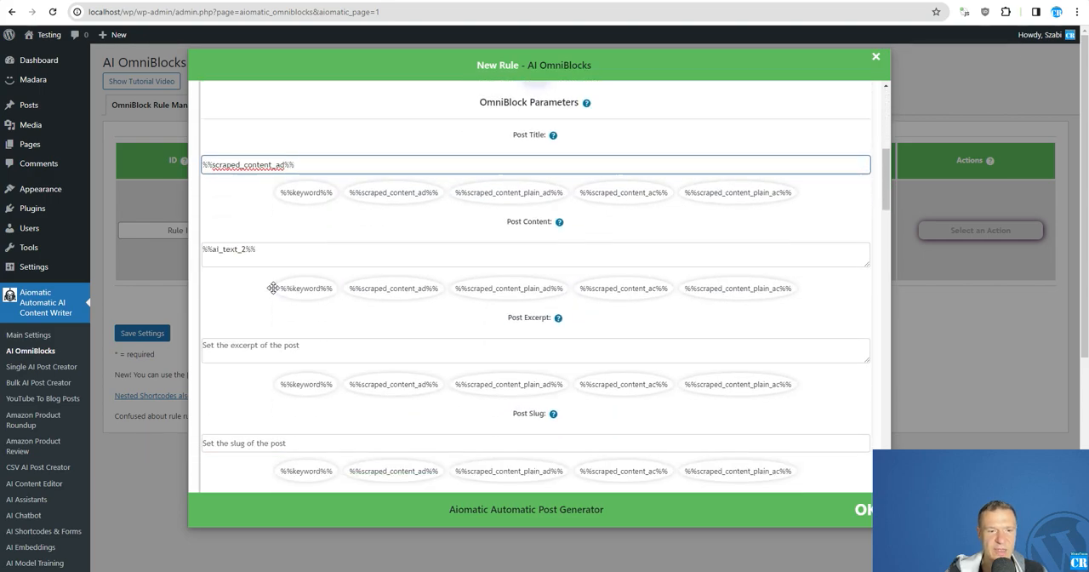
pyautogui.tripleClick(265, 145)
pyautogui.press('BackSpace')
pyautogui.scroll(2, 440, 249)
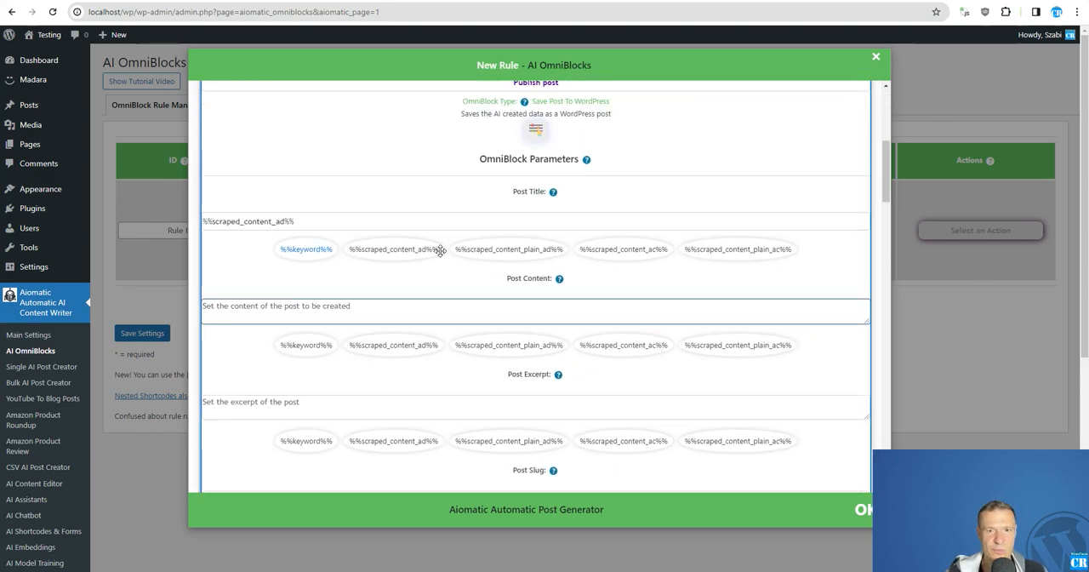
pyautogui.click(616, 346)
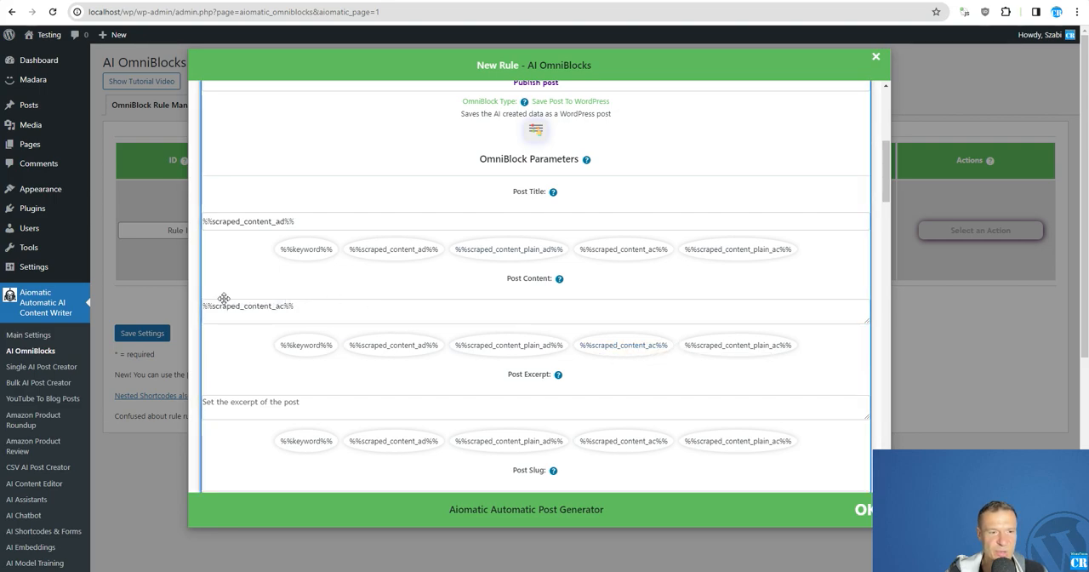
# Step: Clear the %%dalle_image_3%% placeholder from the Featured Image setting of the Publish post block
pyautogui.scroll(-5, 260, 324)
pyautogui.scroll(-10, 260, 324)
pyautogui.scroll(-6, 235, 276)
pyautogui.scroll(3, 247, 333)
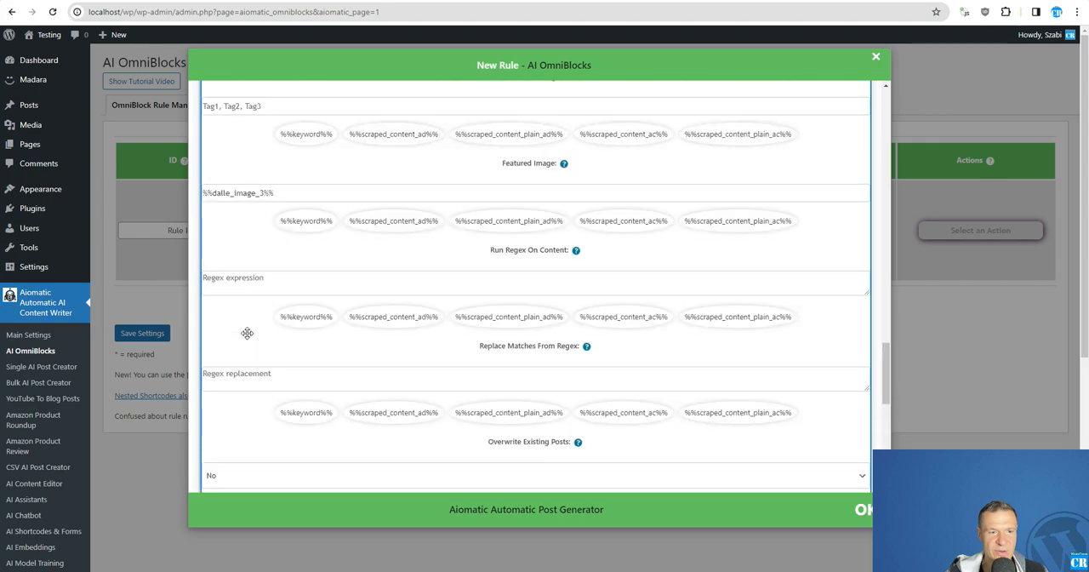
pyautogui.scroll(2, 247, 333)
pyautogui.tripleClick(241, 306)
pyautogui.press('BackSpace')
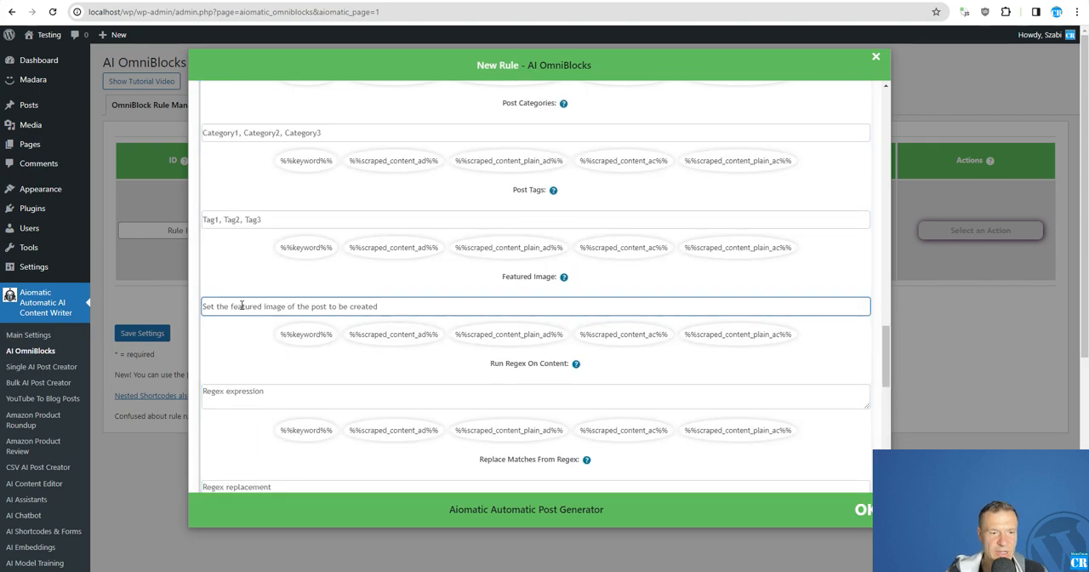
# Step: Close the new rule's OmniBlock configuration and save the rule settings
pyautogui.scroll(-8, 241, 306)
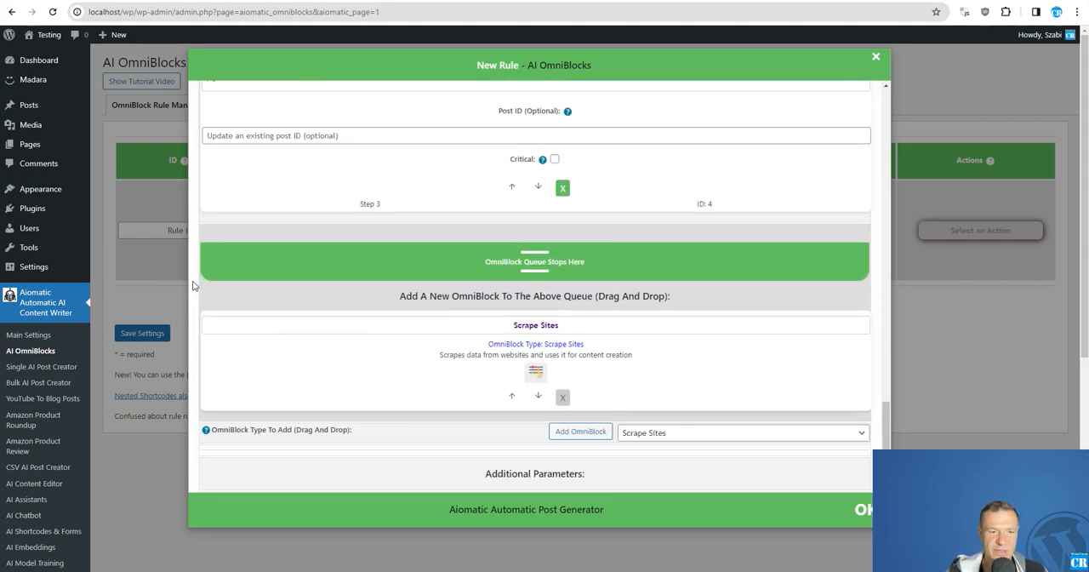
pyautogui.click(149, 289)
pyautogui.click(151, 337)
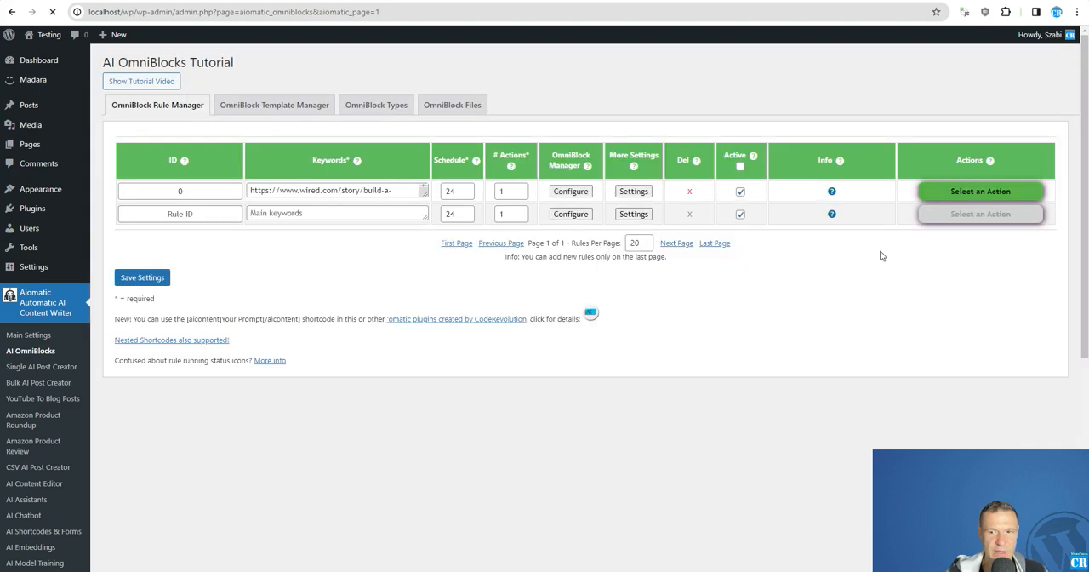
# Step: Run the saved rule with ID 0 on the Wired article and confirm the run
pyautogui.click(980, 191)
pyautogui.click(979, 215)
pyautogui.press('Return')
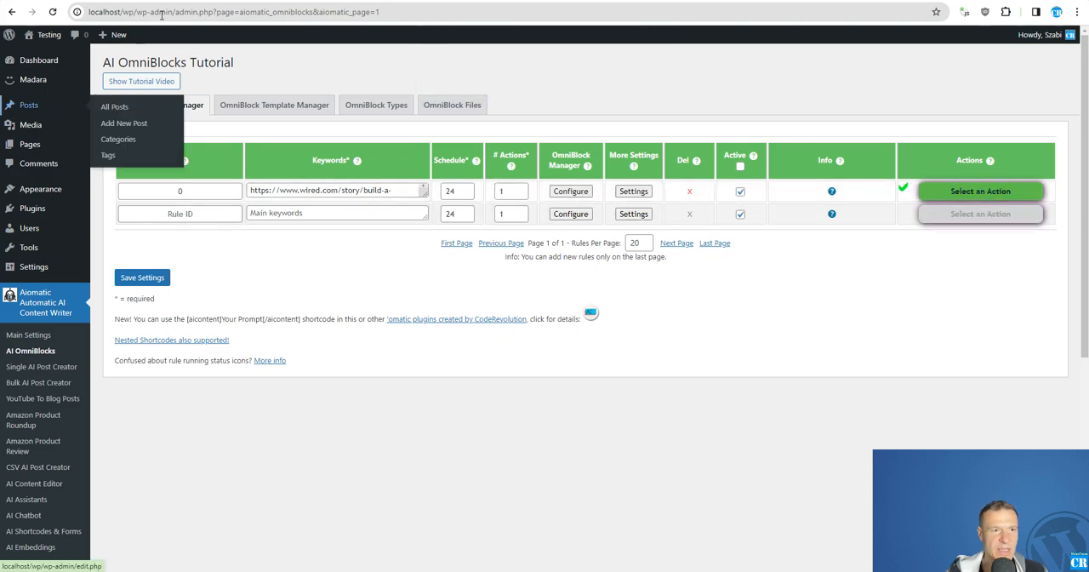
# Step: Open the newly published article from the WordPress posts list and examine its scraped HTML in the editor
pyautogui.click(217, 3)
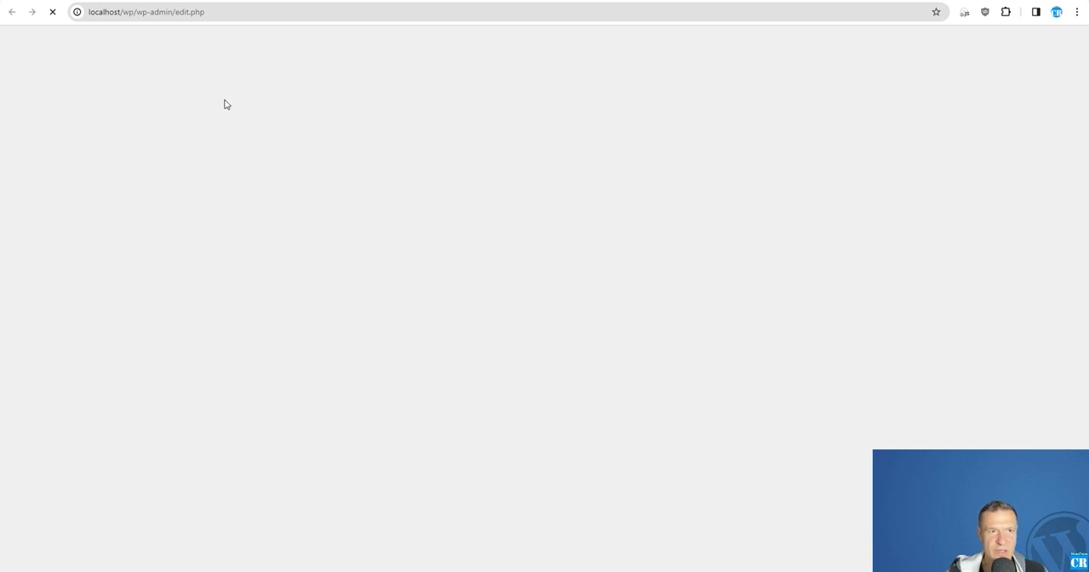
pyautogui.click(158, 155)
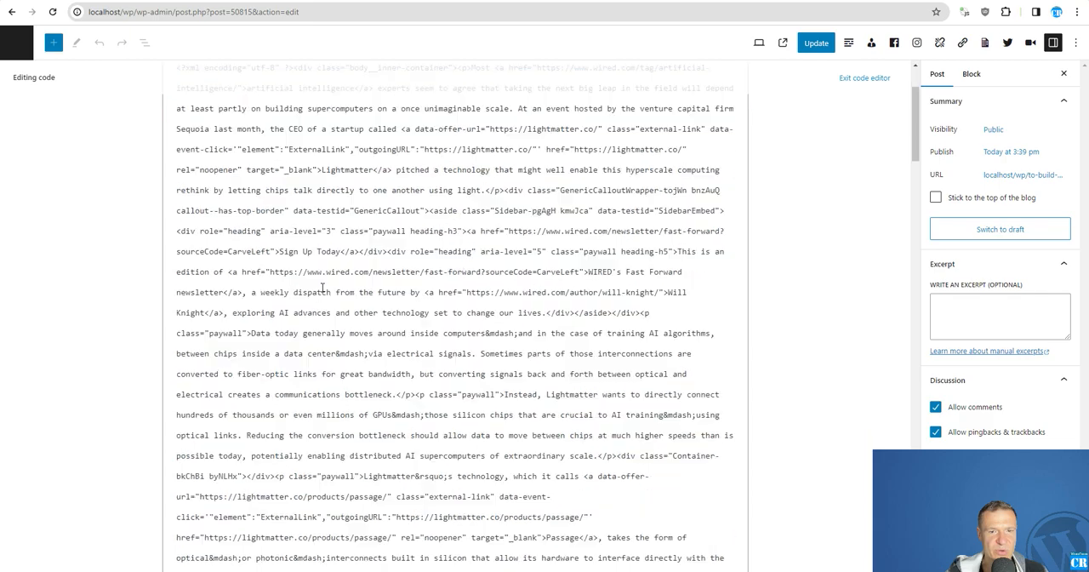
pyautogui.scroll(-14, 320, 287)
pyautogui.scroll(9, 315, 341)
pyautogui.scroll(2, 316, 352)
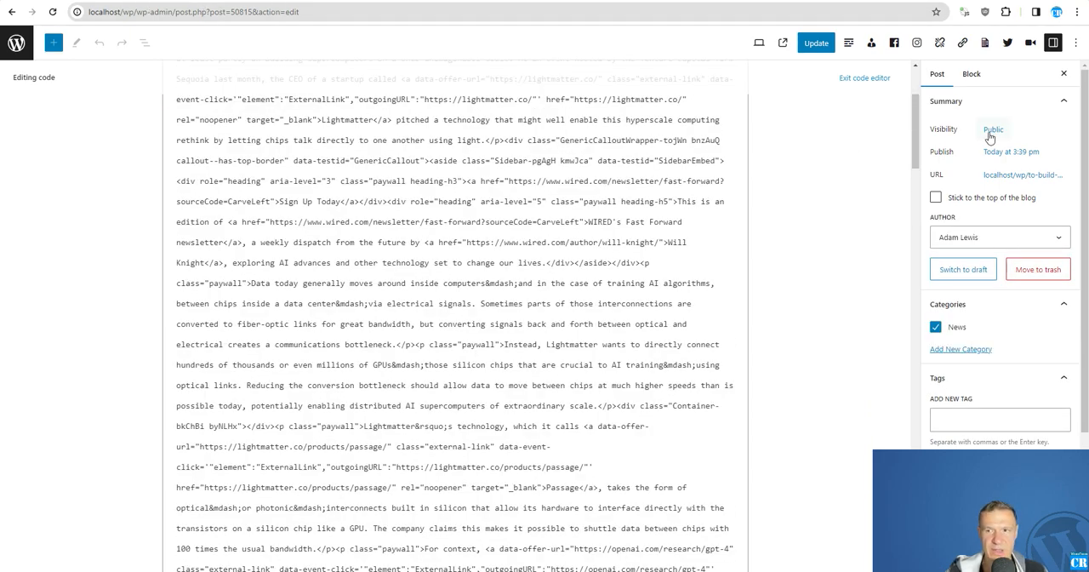
# Step: View the published post on the live site and check its scraped title and body text
pyautogui.click(1009, 183)
pyautogui.click(974, 302)
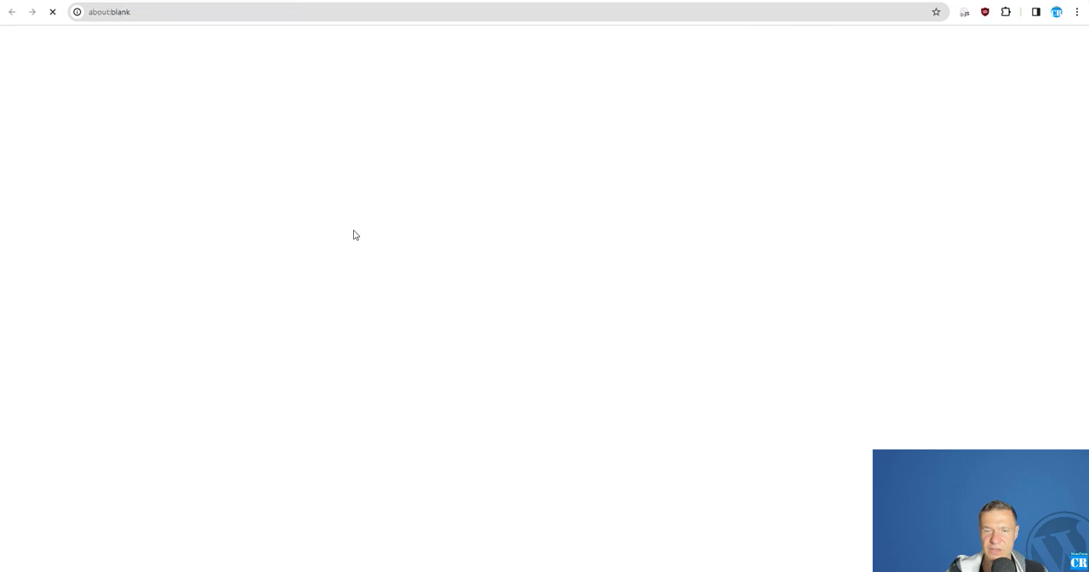
pyautogui.scroll(-4, 333, 213)
pyautogui.scroll(4, 333, 214)
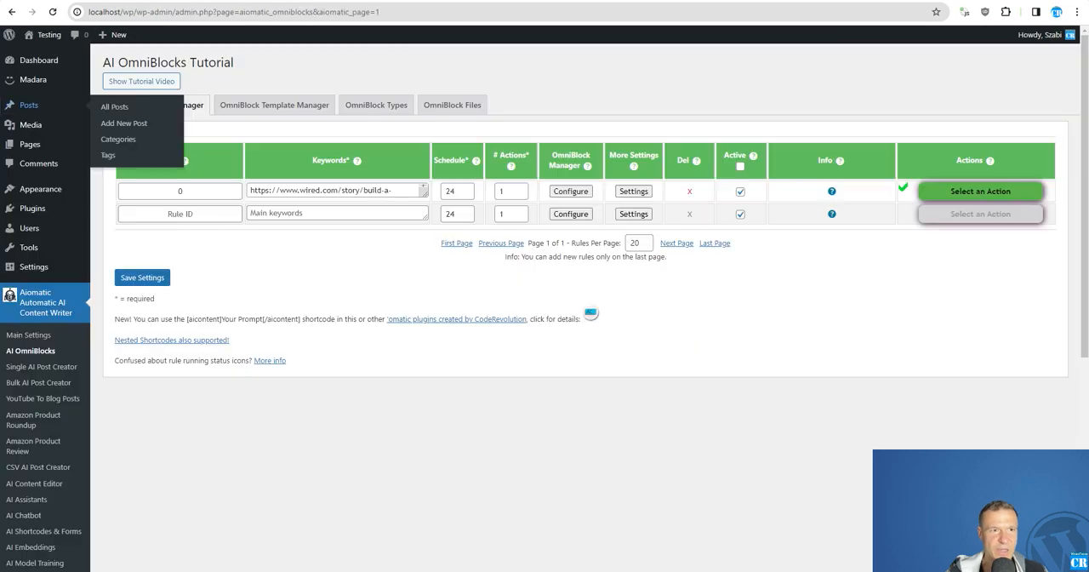
# Step: Add an AI Text block to rule ID 0 and place it between Scrape Title and Scrape Content
pyautogui.click(571, 191)
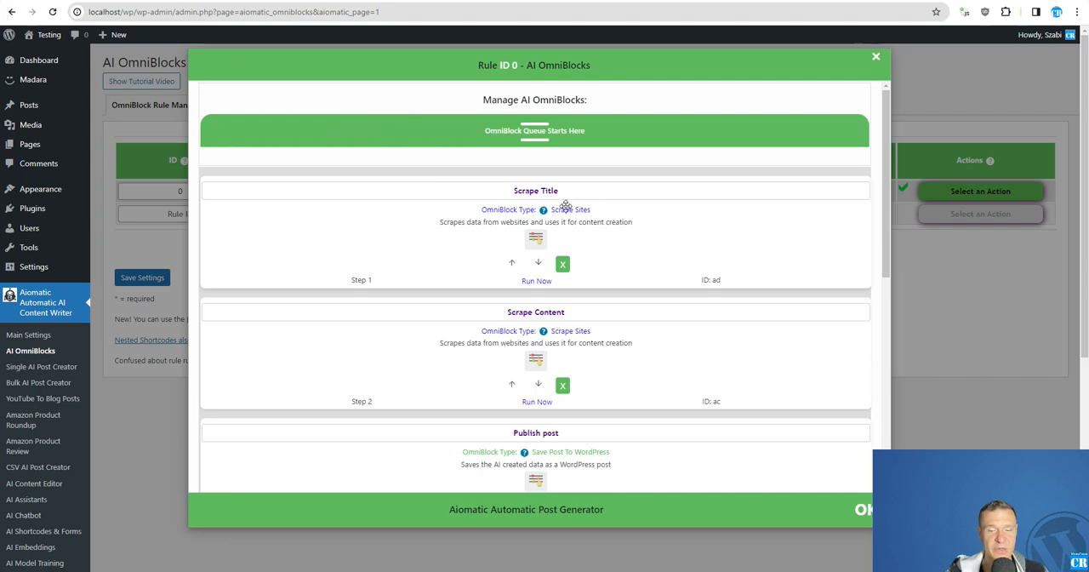
pyautogui.scroll(-1, 527, 256)
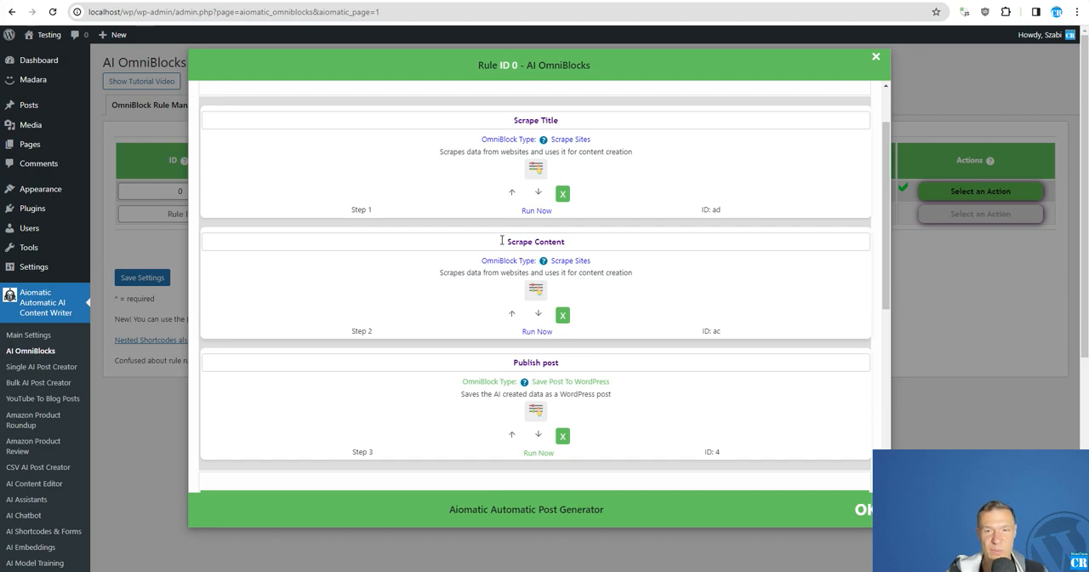
pyautogui.scroll(-5, 510, 255)
pyautogui.click(664, 340)
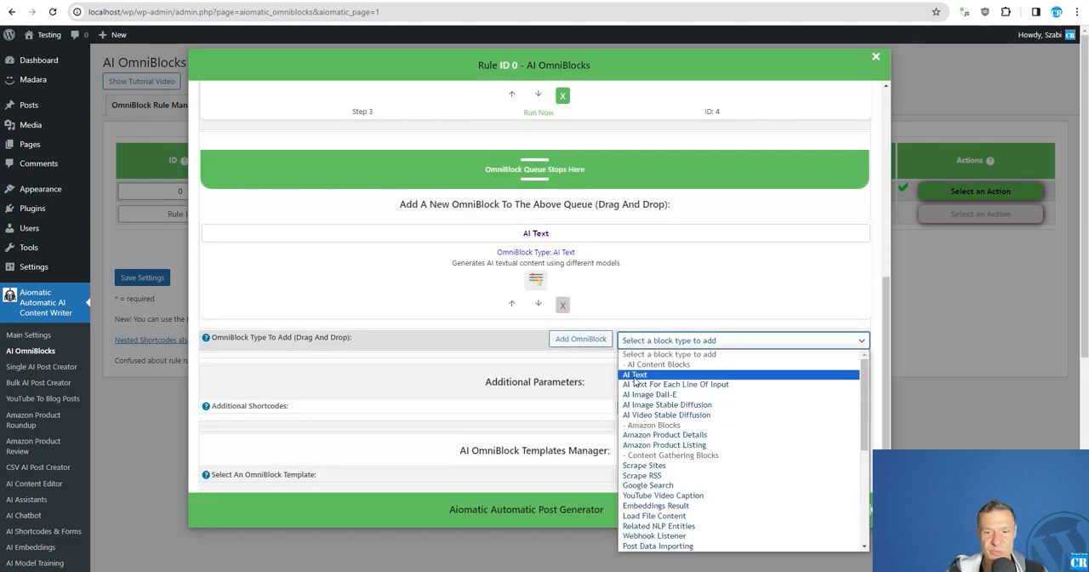
pyautogui.click(635, 375)
pyautogui.click(581, 339)
pyautogui.scroll(6, 578, 383)
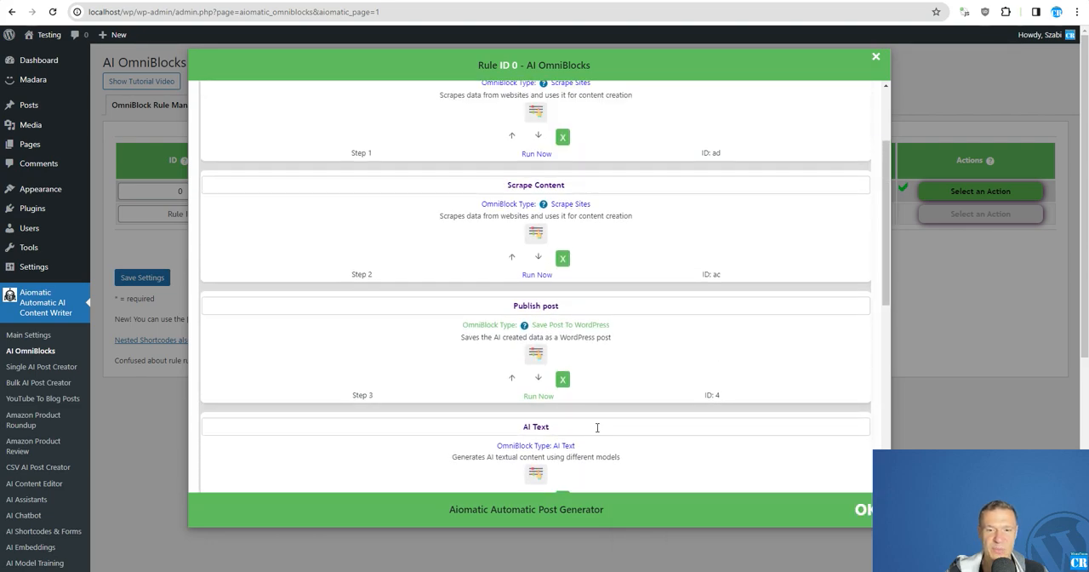
pyautogui.moveTo(659, 463); pyautogui.dragTo(581, 258)
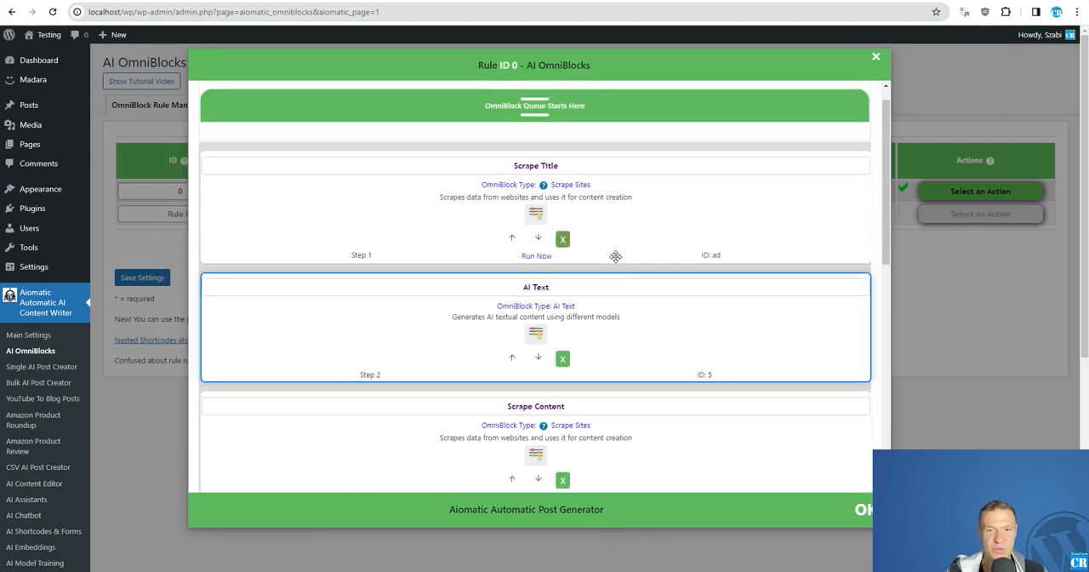
# Step: Expand the AI Text block's parameters and insert %%scraped_content_ad%% into its AI Prompt
pyautogui.click(514, 327)
pyautogui.scroll(-3, 426, 319)
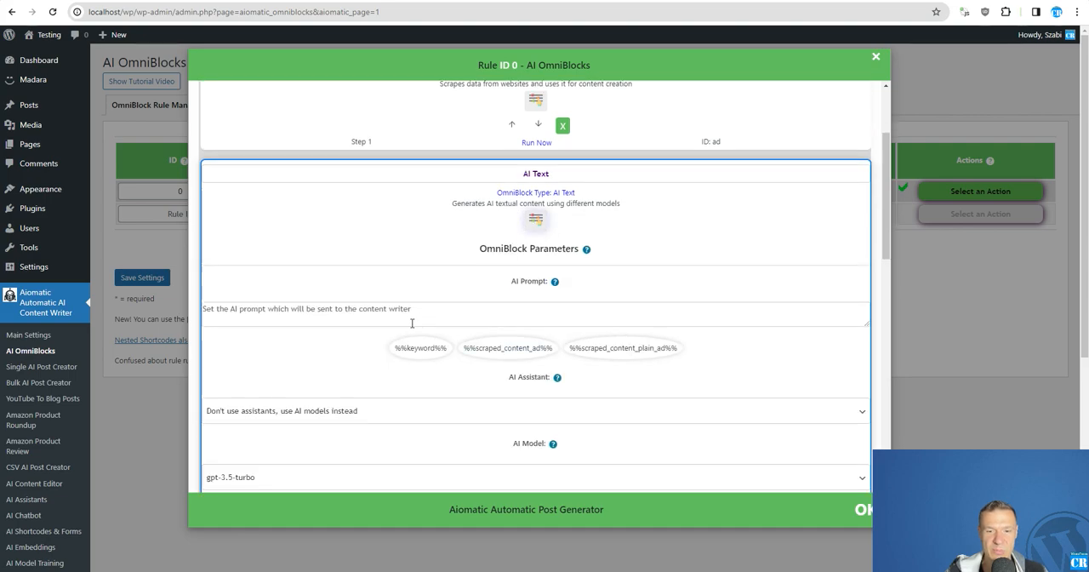
pyautogui.scroll(3, 275, 367)
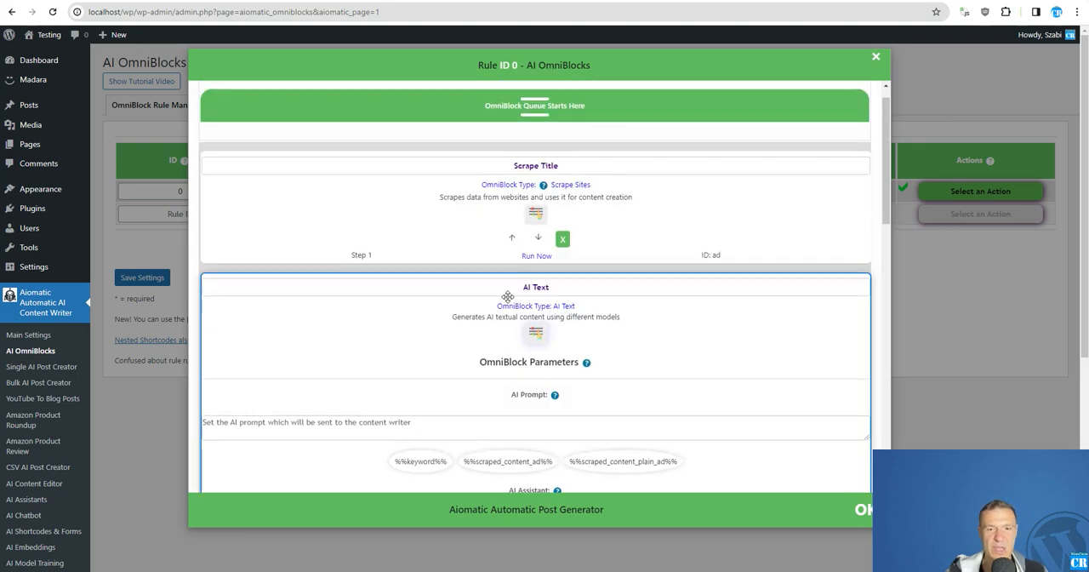
pyautogui.scroll(-2, 499, 213)
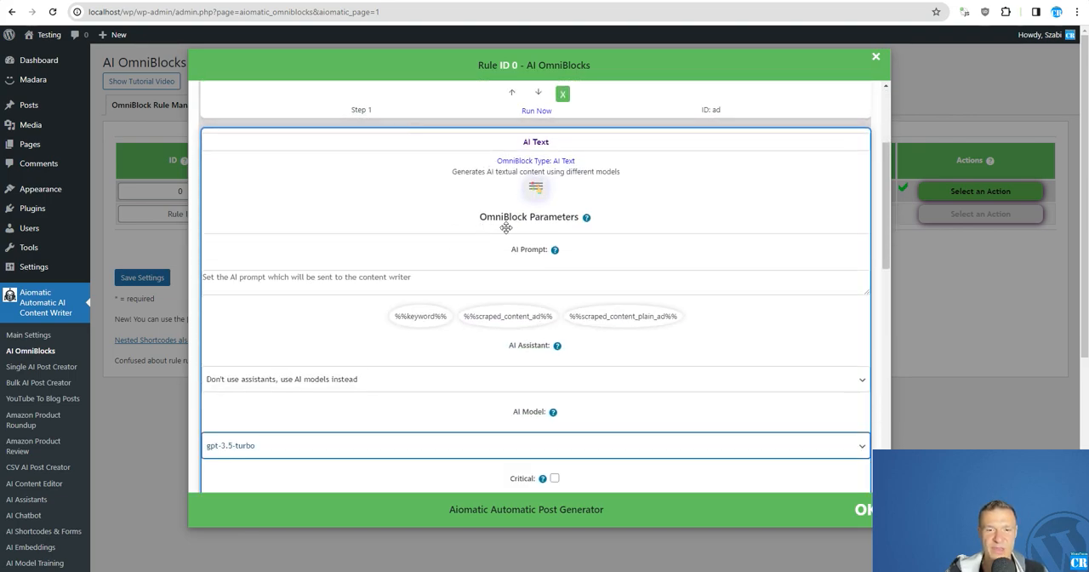
pyautogui.click(423, 285)
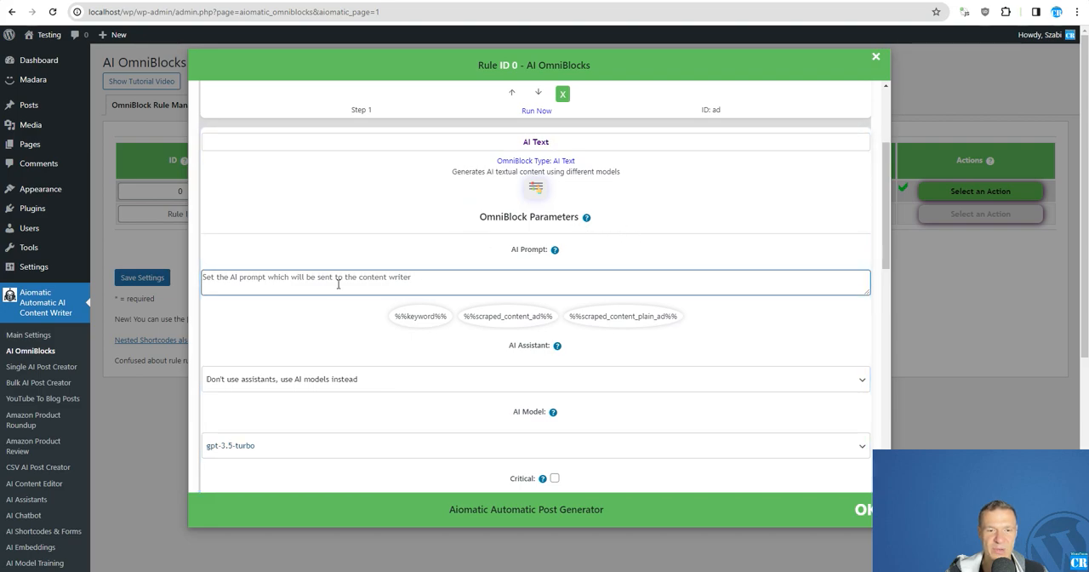
pyautogui.click(511, 317)
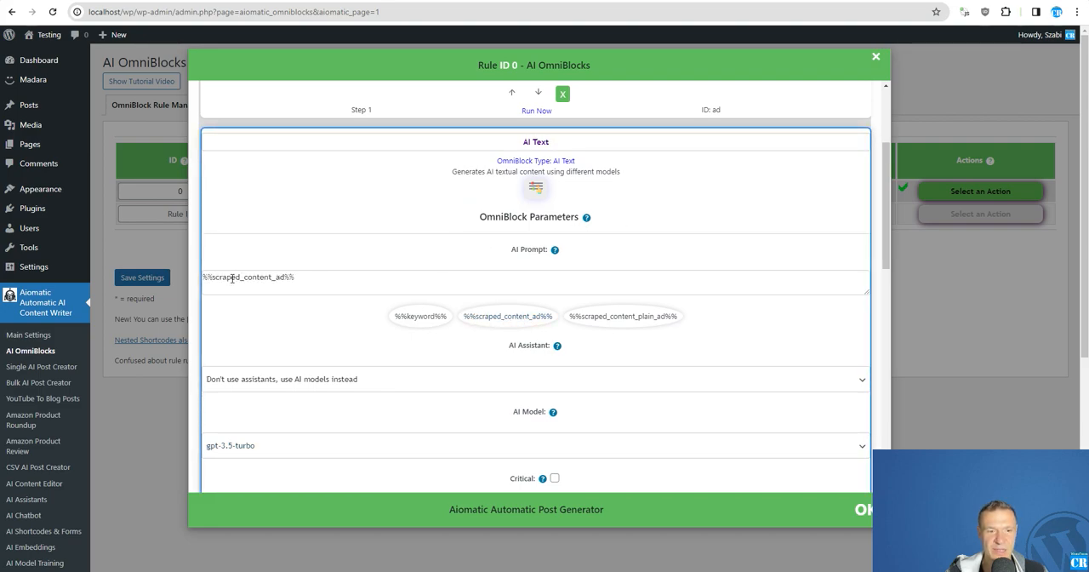
# Step: Add "Rewrite this title and make it more engaging: " before %%scraped_content_ad%% in the AI Prompt
pyautogui.moveTo(330, 285); pyautogui.dragTo(205, 280)
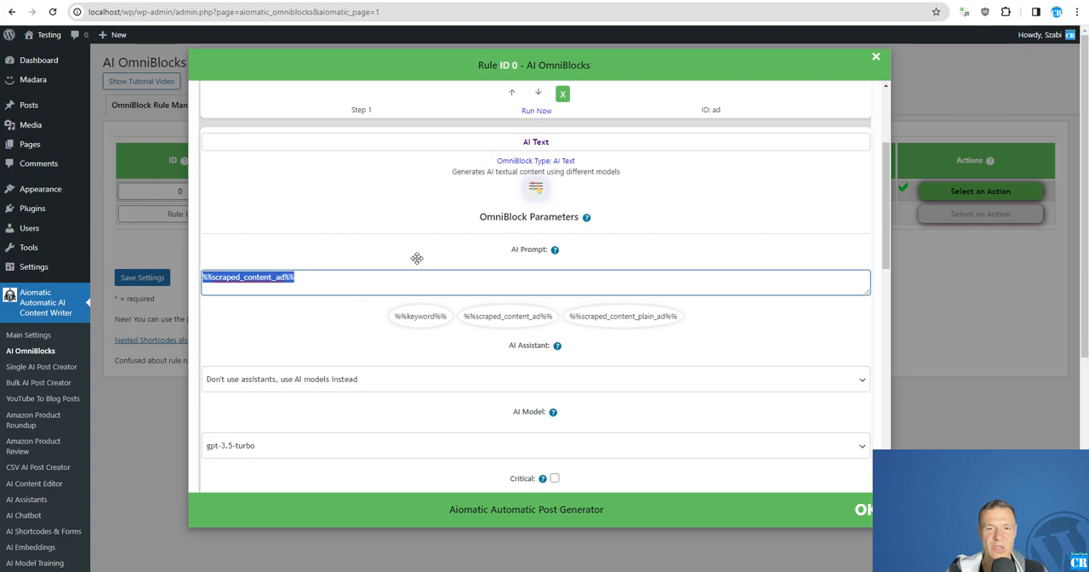
pyautogui.click(204, 279)
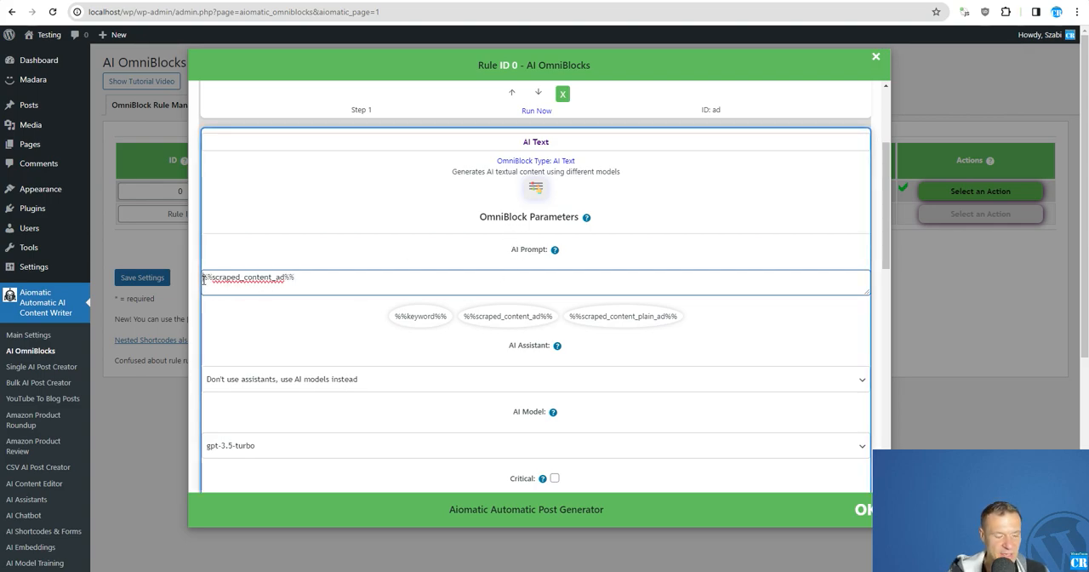
pyautogui.write('Rewrite this ')
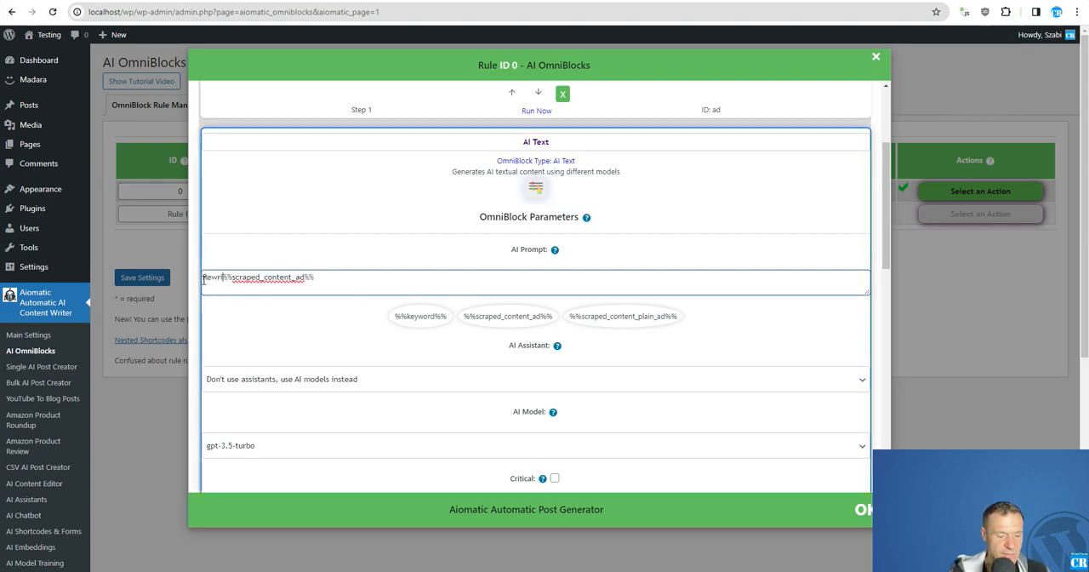
pyautogui.write('title using')
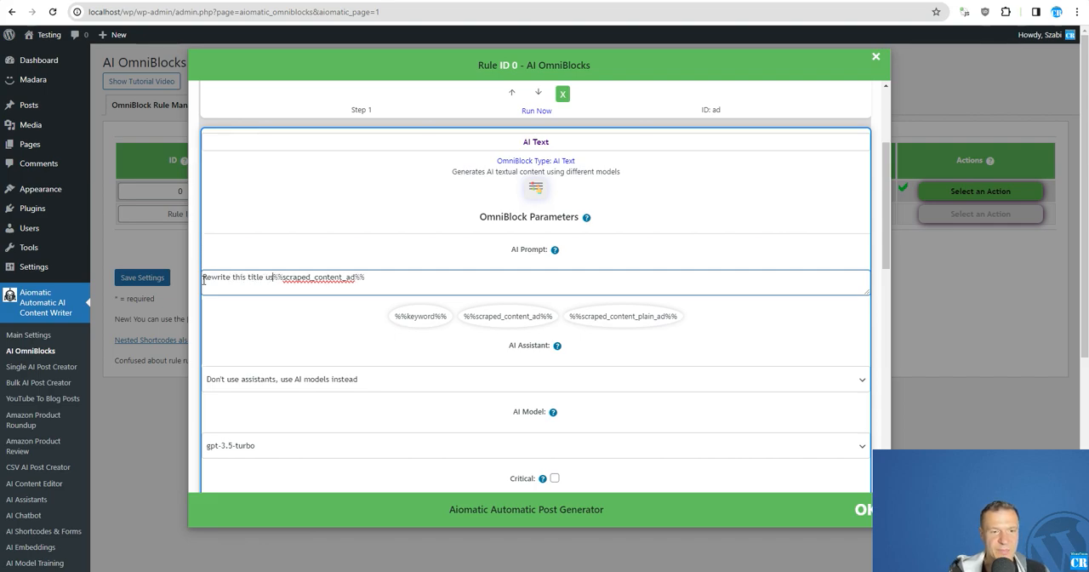
pyautogui.press('BackSpace')
pyautogui.press('BackSpace')
pyautogui.press('BackSpace')
pyautogui.press('BackSpace')
pyautogui.press('BackSpace')
pyautogui.press('BackSpace')
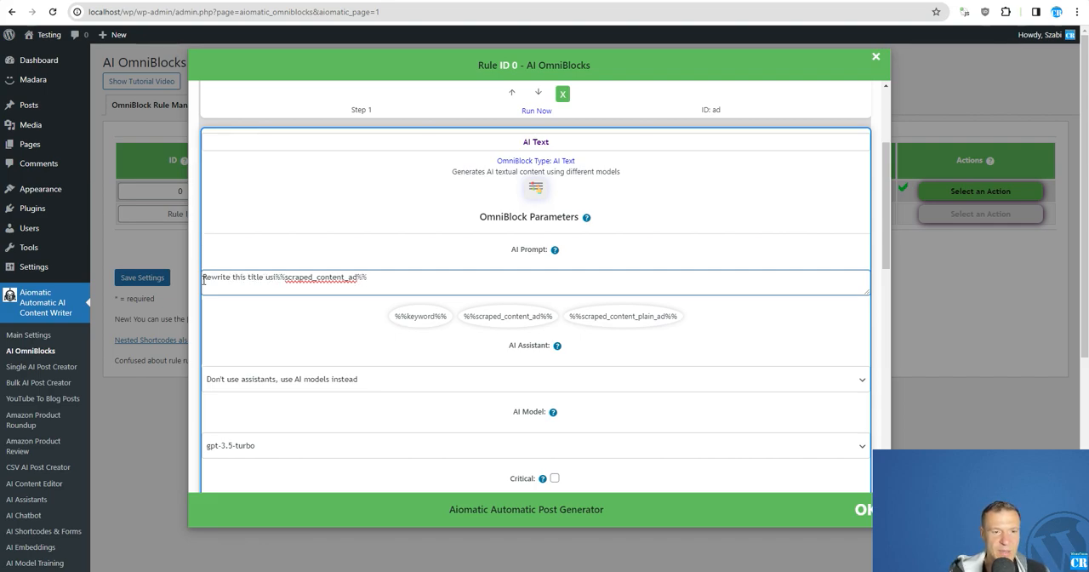
pyautogui.write('and ')
pyautogui.write('make it more e')
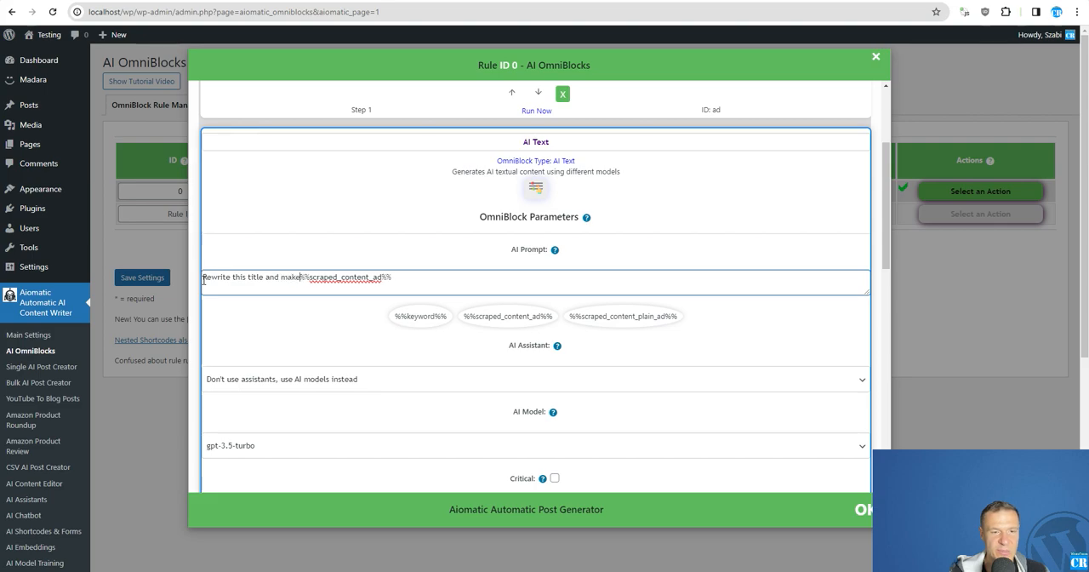
pyautogui.write('ngaging')
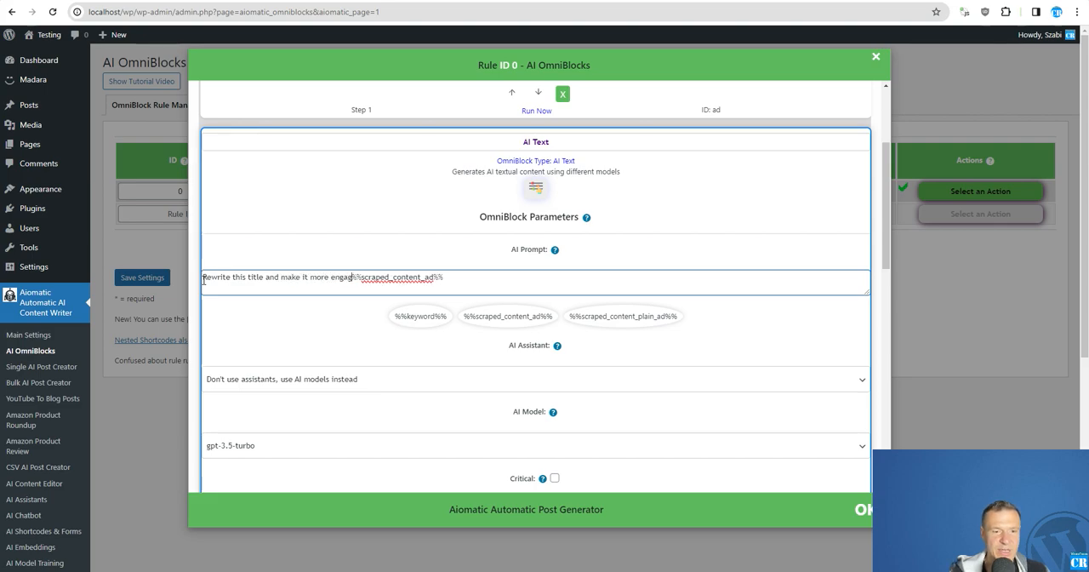
pyautogui.write(':')
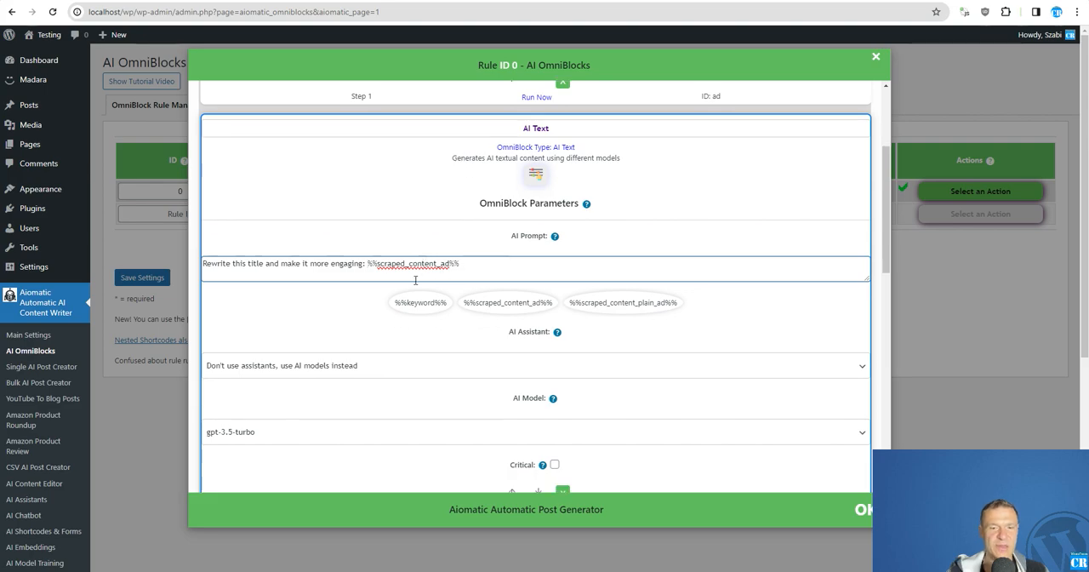
# Step: Expand the Publish post block's parameters and clear its Post Title
pyautogui.scroll(-5, 417, 281)
pyautogui.click(534, 328)
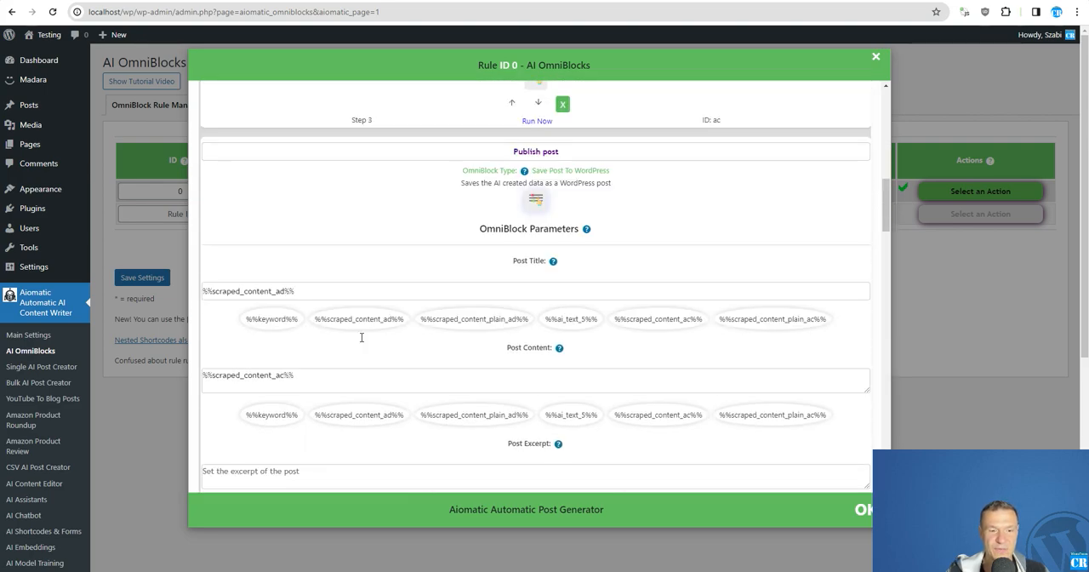
pyautogui.scroll(-1, 231, 249)
pyautogui.tripleClick(264, 247)
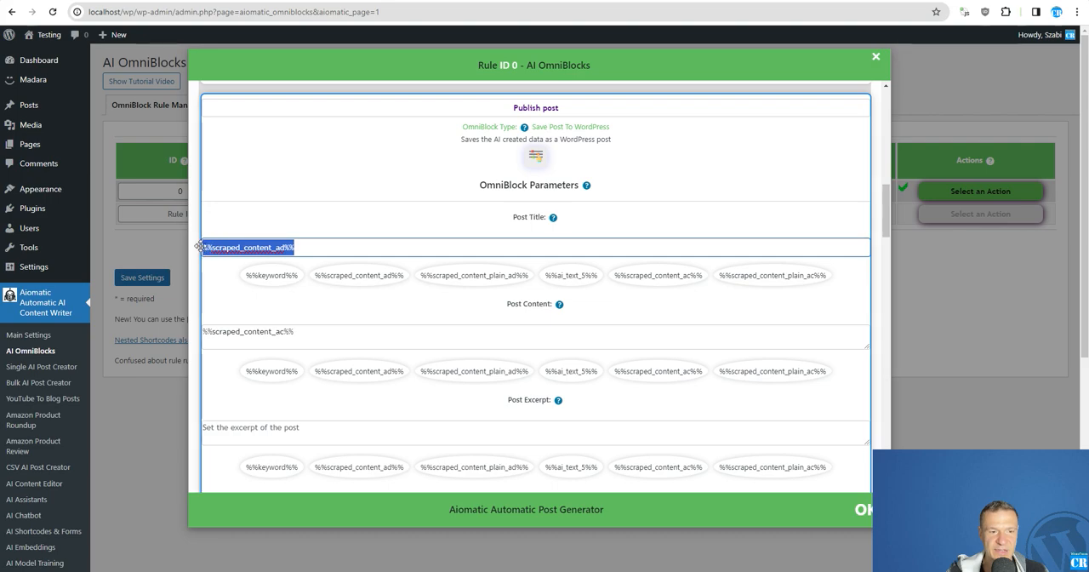
pyautogui.press('BackSpace')
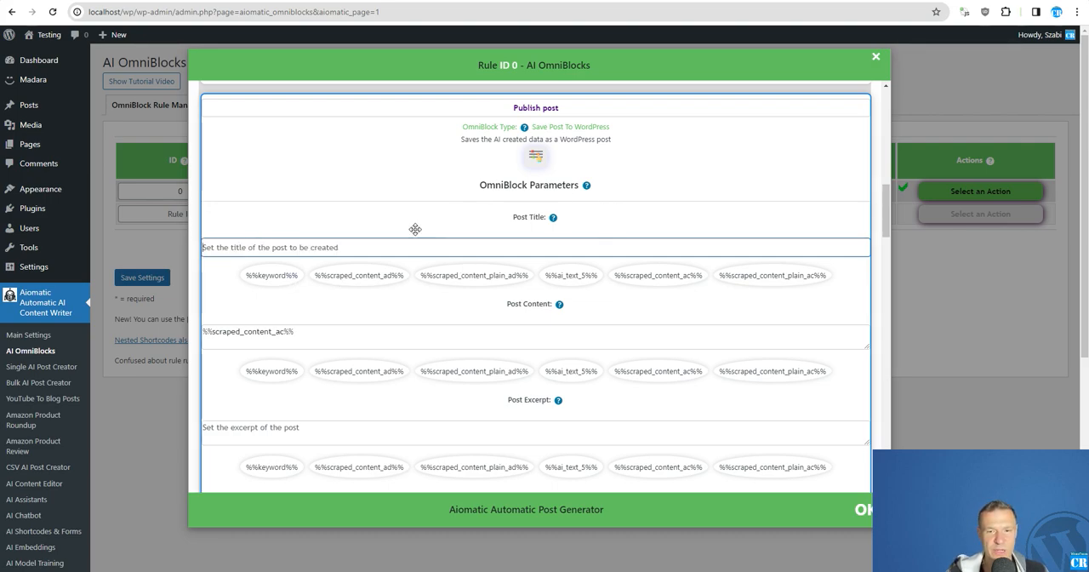
# Step: Insert %%ai_text_5%% as the Publish post block's Post Title and save the rule settings
pyautogui.scroll(5, 442, 248)
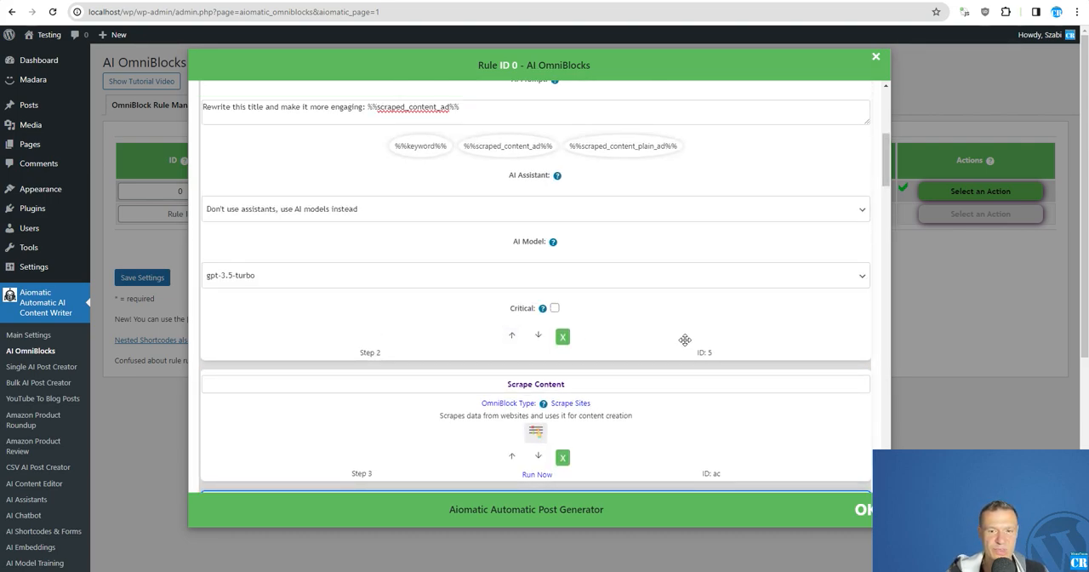
pyautogui.scroll(3, 566, 300)
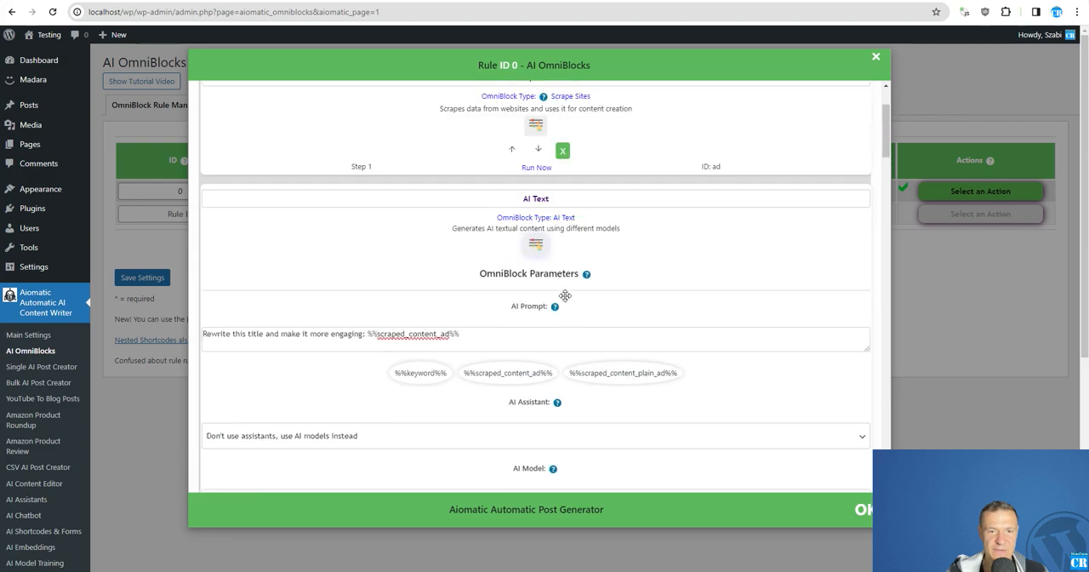
pyautogui.moveTo(533, 248); pyautogui.dragTo(614, 279)
pyautogui.scroll(4, 660, 213)
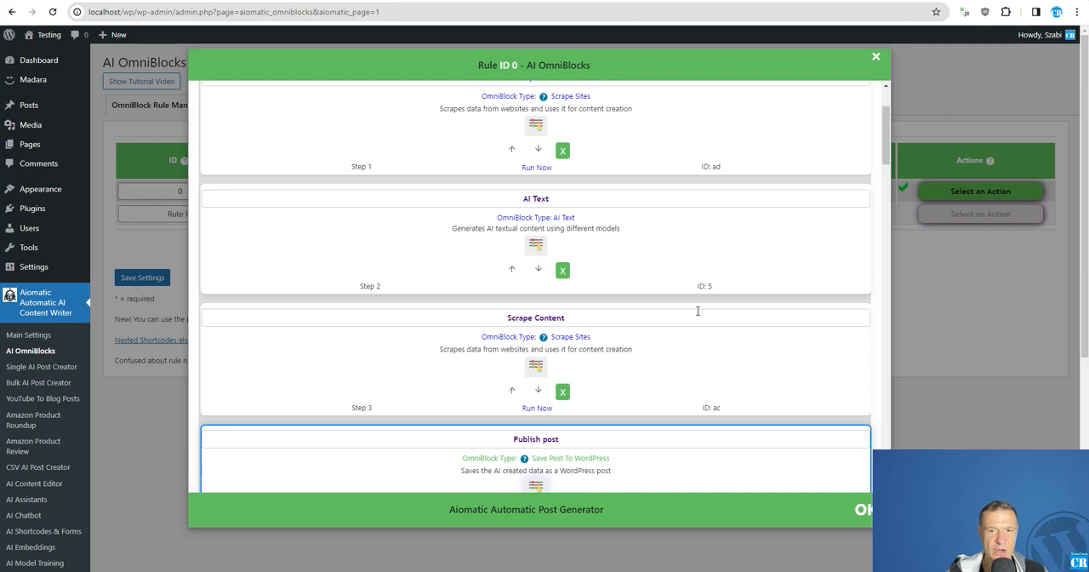
pyautogui.scroll(-3, 651, 308)
pyautogui.scroll(-3, 624, 302)
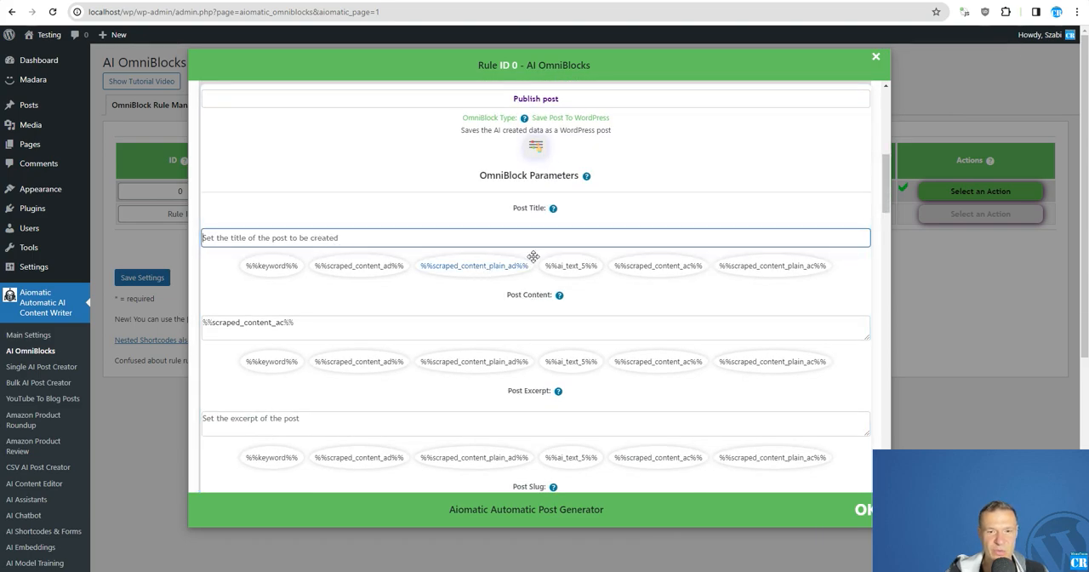
pyautogui.click(570, 266)
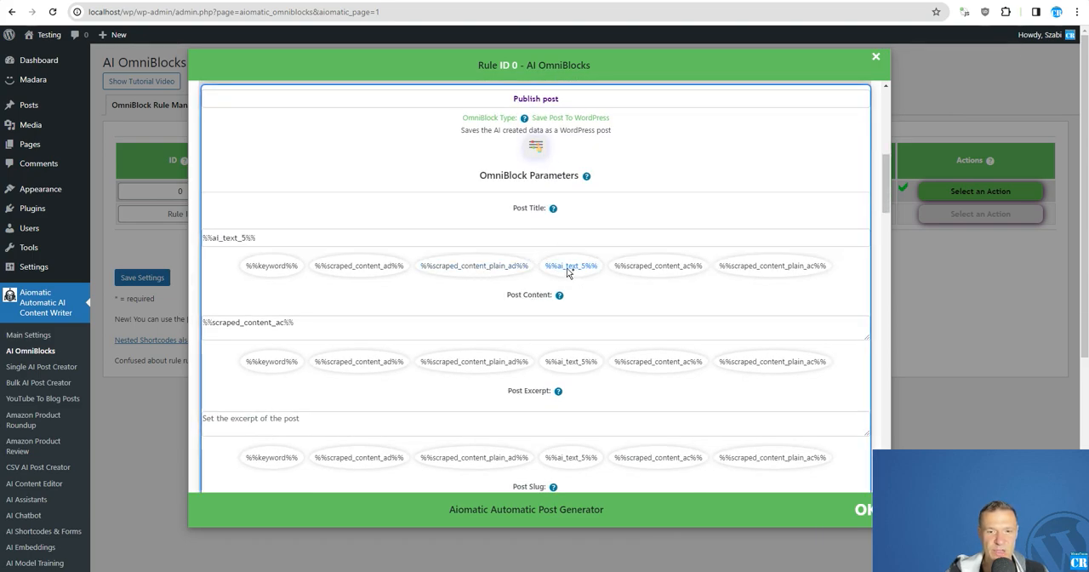
pyautogui.click(157, 278)
pyautogui.click(156, 277)
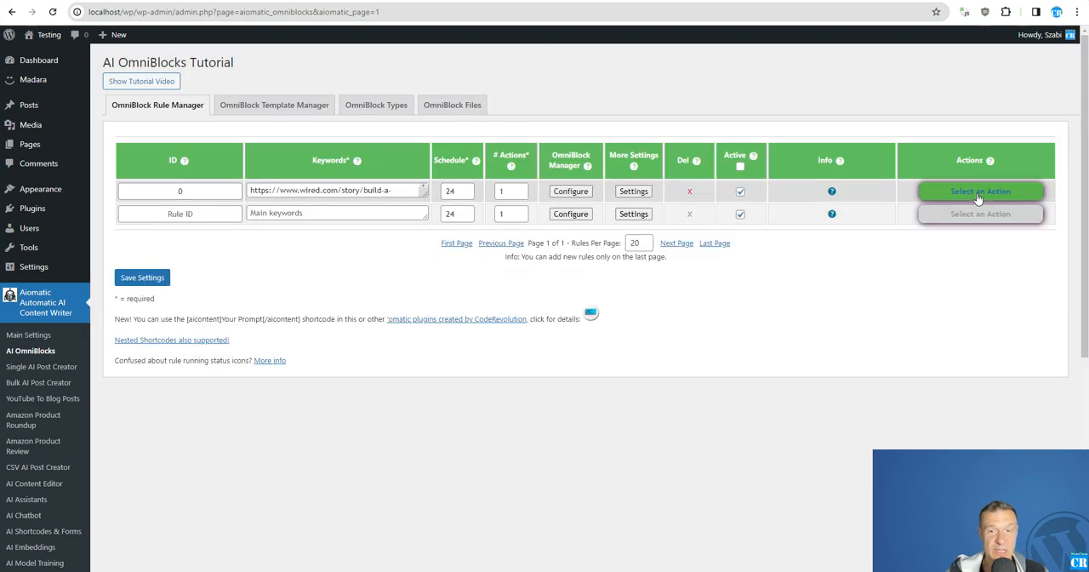
# Step: Permanently delete all posts generated by rule ID 0
pyautogui.click(983, 192)
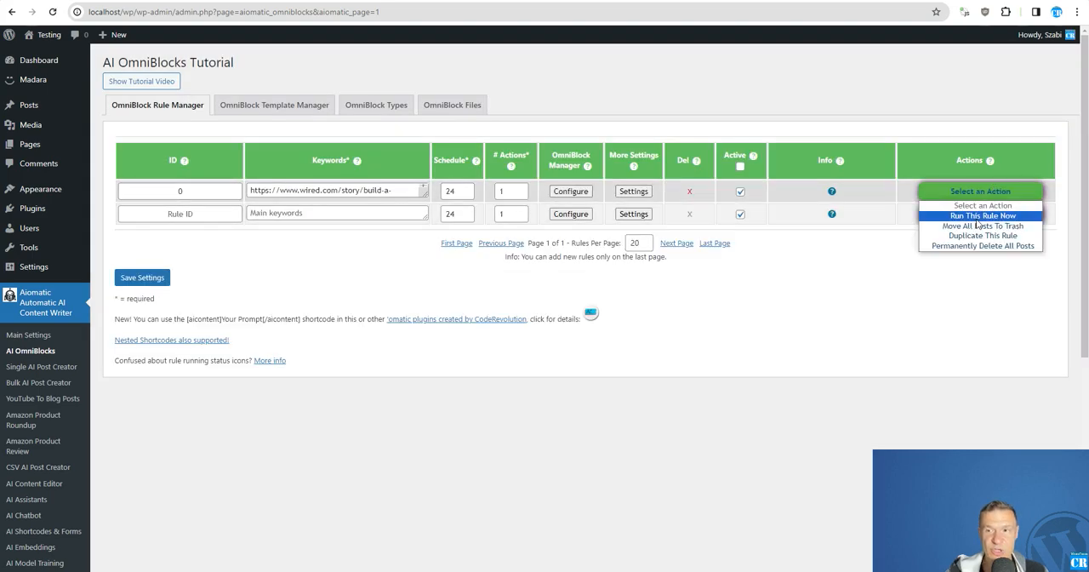
pyautogui.click(983, 246)
pyautogui.press('Return')
# Step: Try to run rule ID 0 to generate the post again
pyautogui.click(948, 195)
pyautogui.click(978, 204)
pyautogui.press('Return')
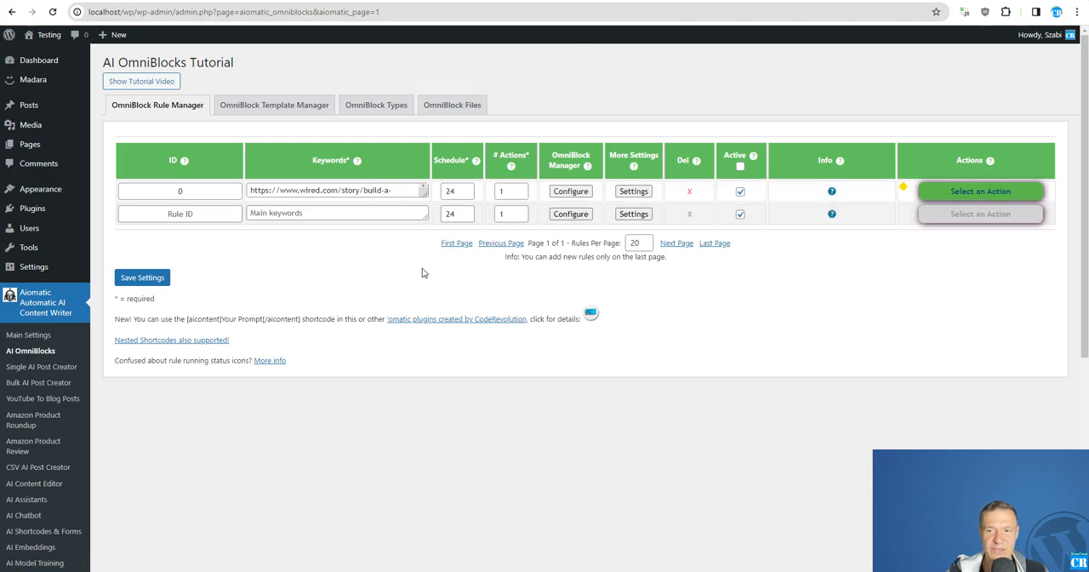
pyautogui.click(978, 192)
pyautogui.click(979, 212)
pyautogui.press('Return')
# Step: Turn off Process Each Keyword Only Once in rule ID 0's advanced settings and save the settings
pyautogui.click(634, 191)
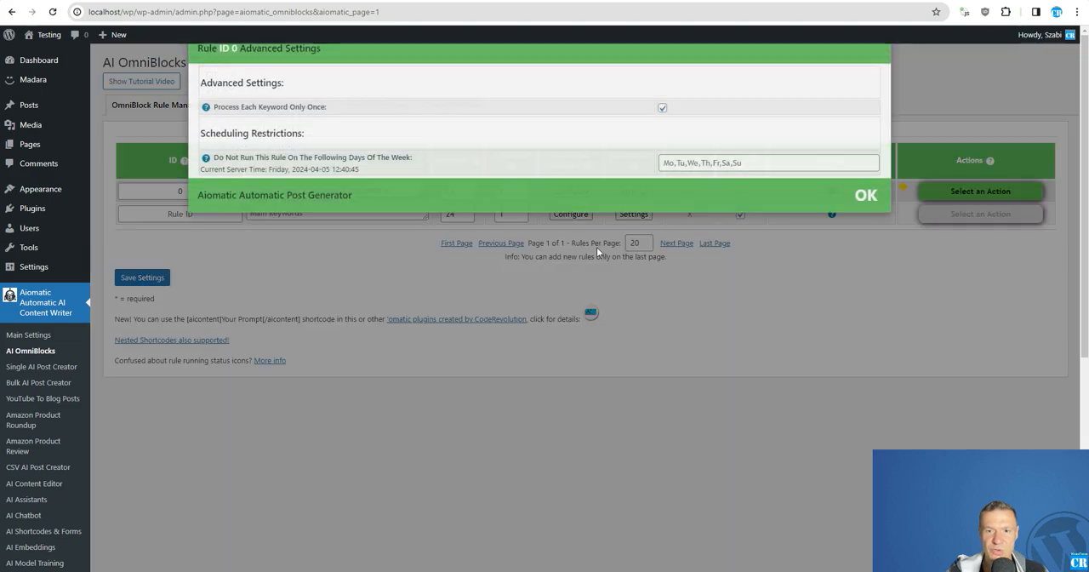
pyautogui.click(907, 280)
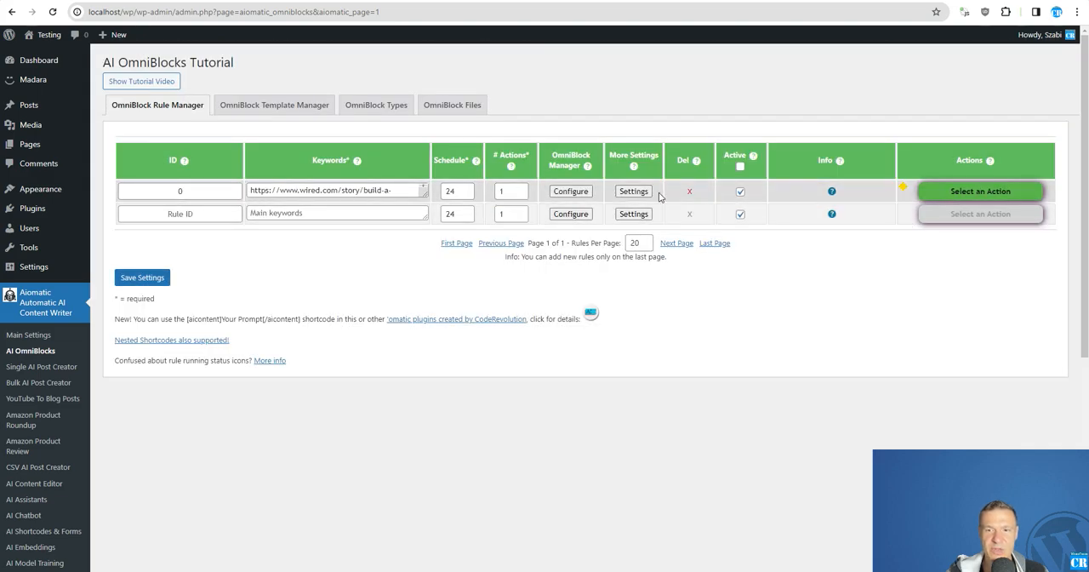
pyautogui.click(631, 192)
pyautogui.moveTo(215, 123); pyautogui.dragTo(324, 125)
pyautogui.click(662, 126)
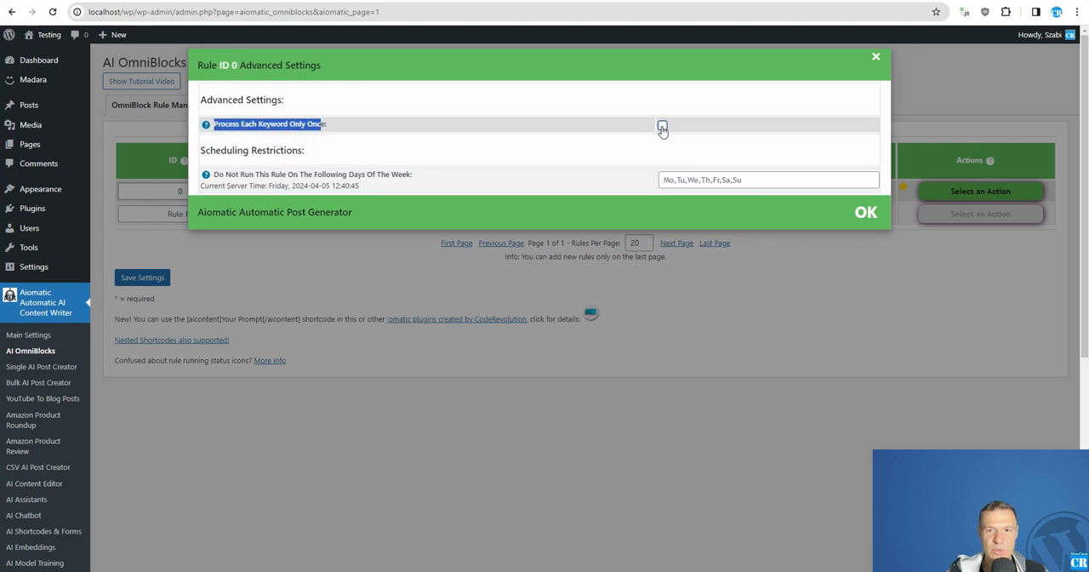
pyautogui.click(143, 278)
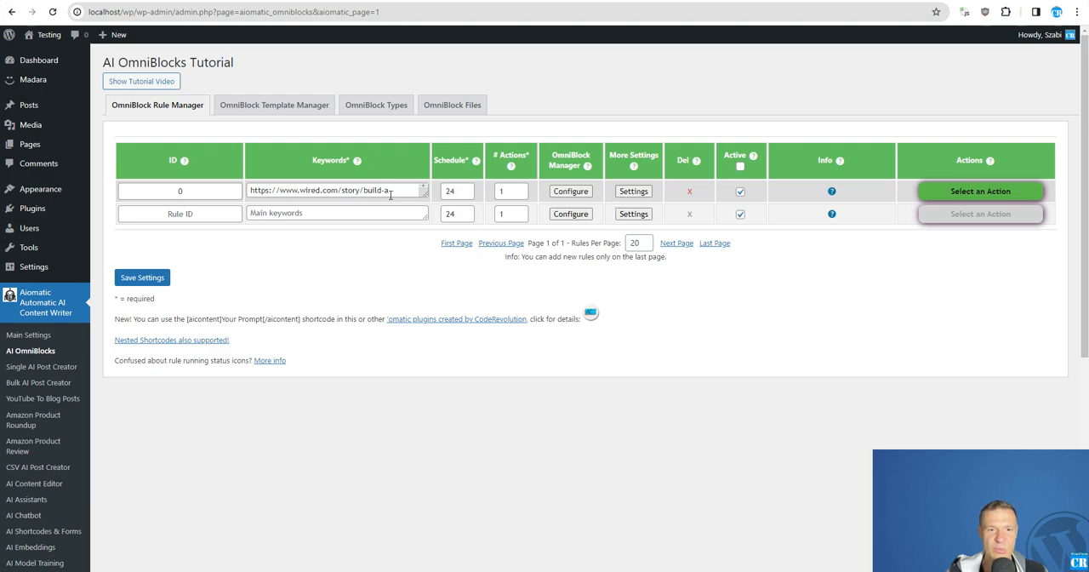
# Step: Run rule ID 0 and view the source Wired article it scrapes
pyautogui.click(944, 193)
pyautogui.click(948, 217)
pyautogui.press('Return')
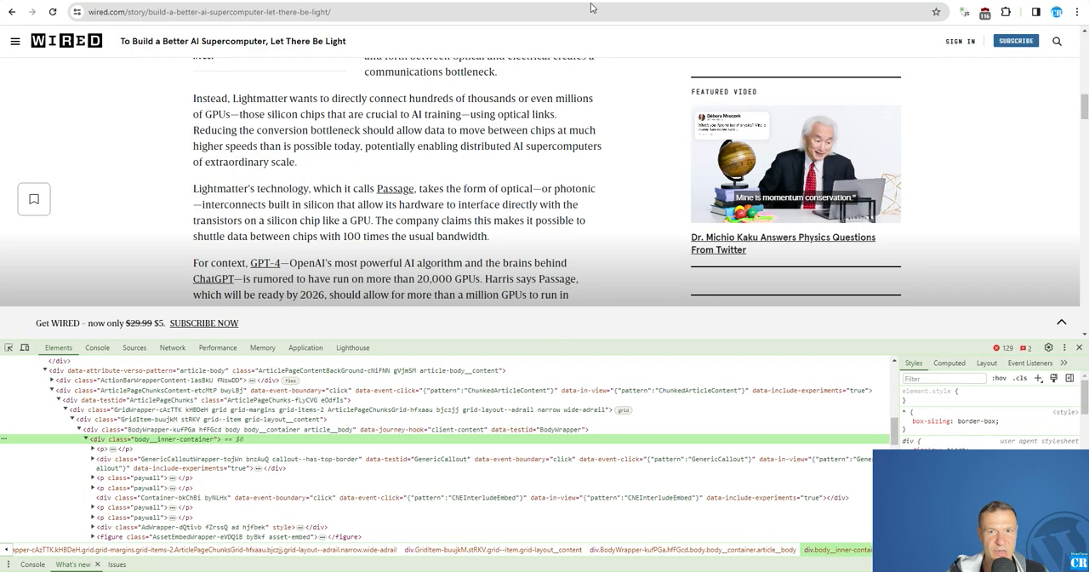
pyautogui.scroll(5, 417, 224)
pyautogui.scroll(3, 416, 223)
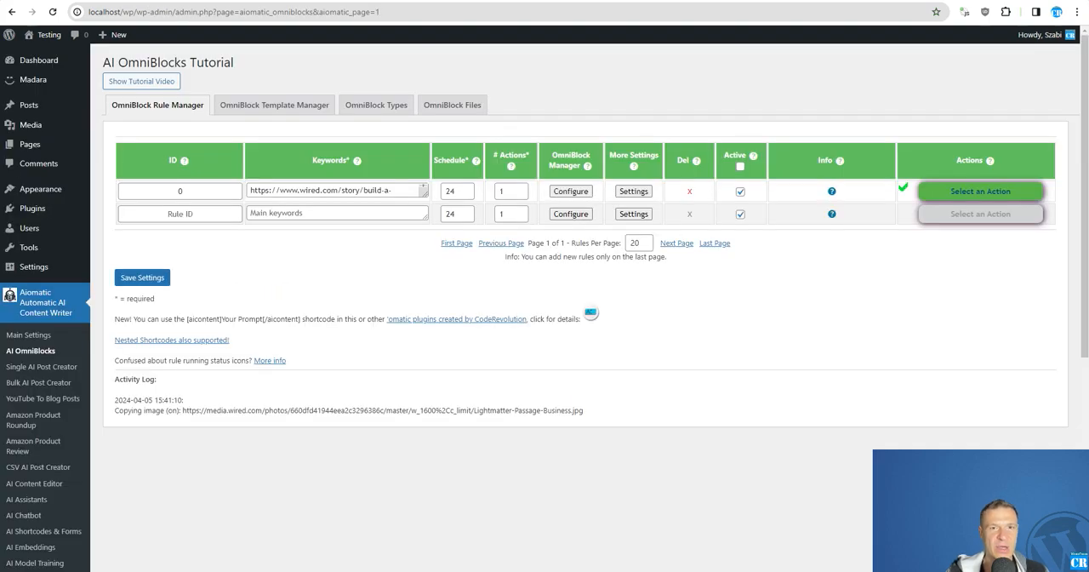
# Step: Open rule ID 0's OmniBlock queue and review the block order and the Scrape Title block's scraping parameters
pyautogui.click(570, 190)
pyautogui.scroll(-1, 533, 292)
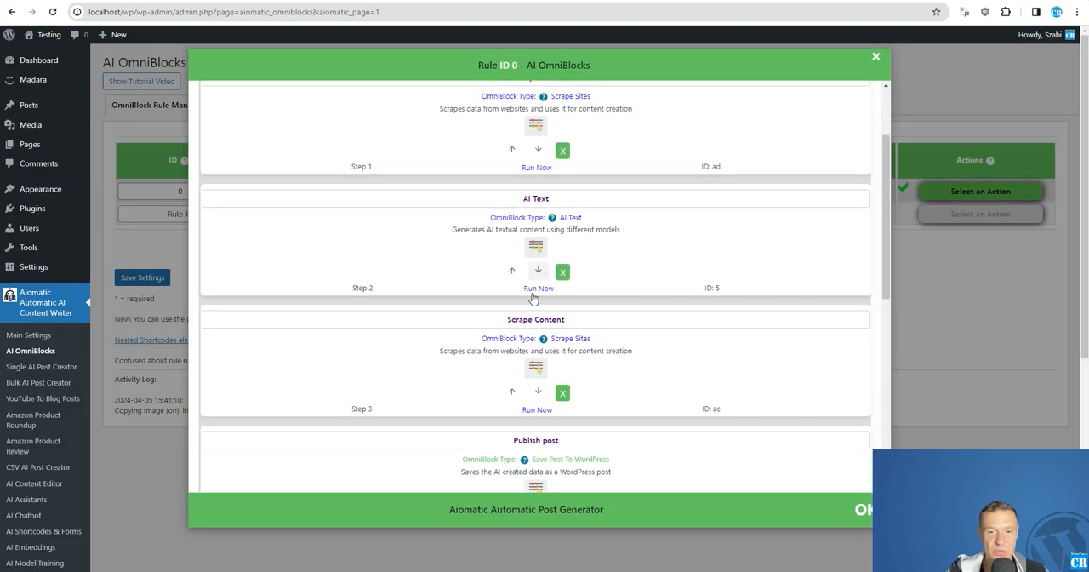
pyautogui.scroll(1, 534, 292)
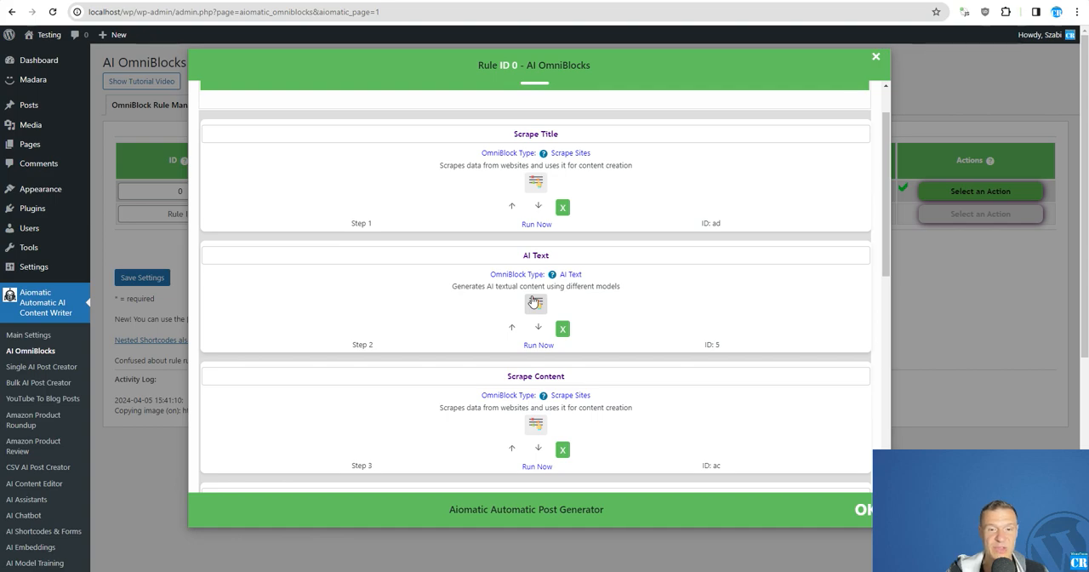
pyautogui.scroll(-1, 534, 302)
pyautogui.scroll(1, 549, 212)
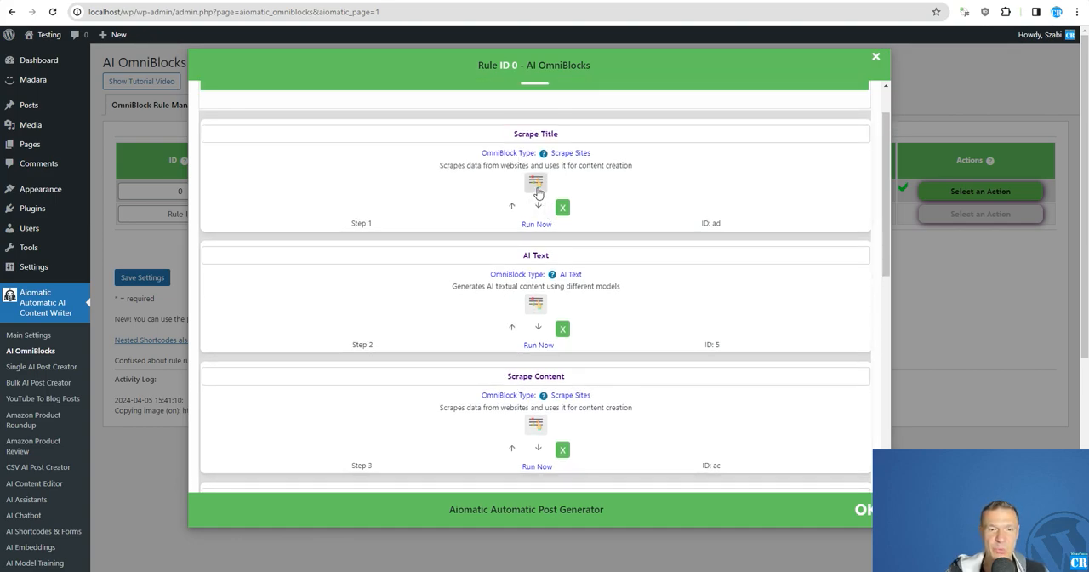
pyautogui.click(536, 187)
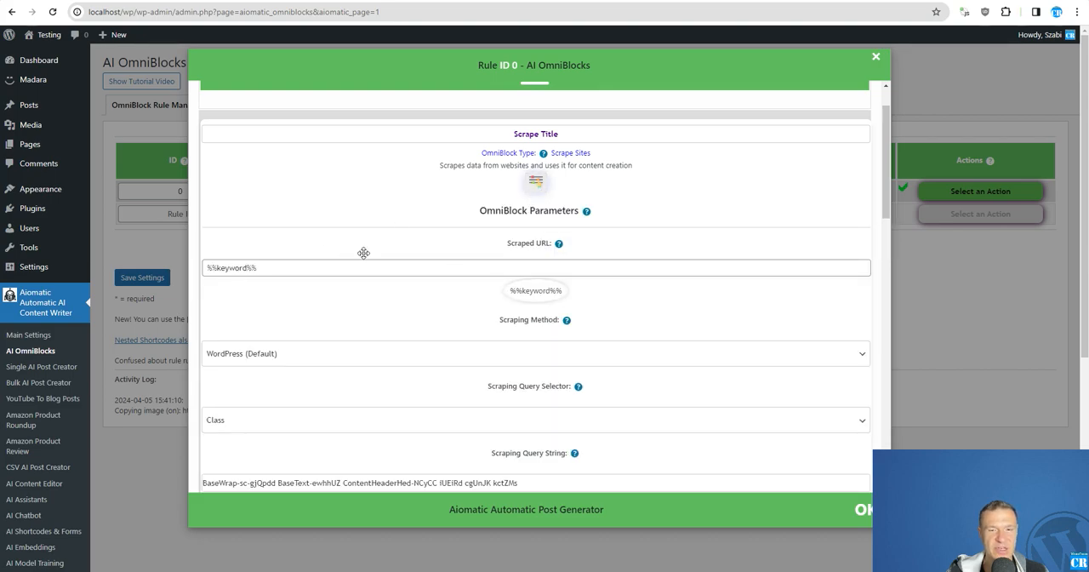
pyautogui.click(536, 182)
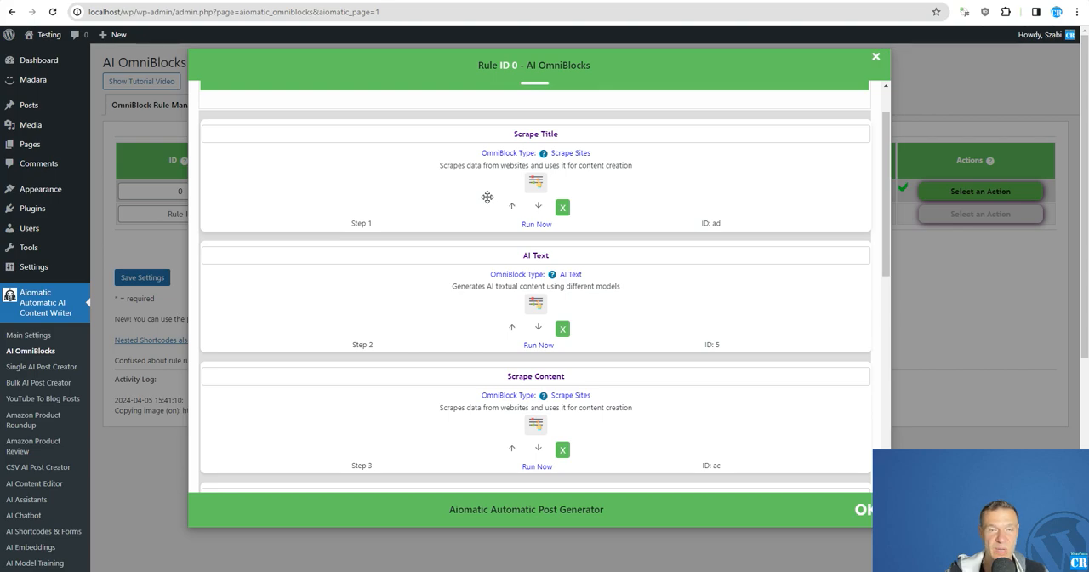
pyautogui.click(537, 181)
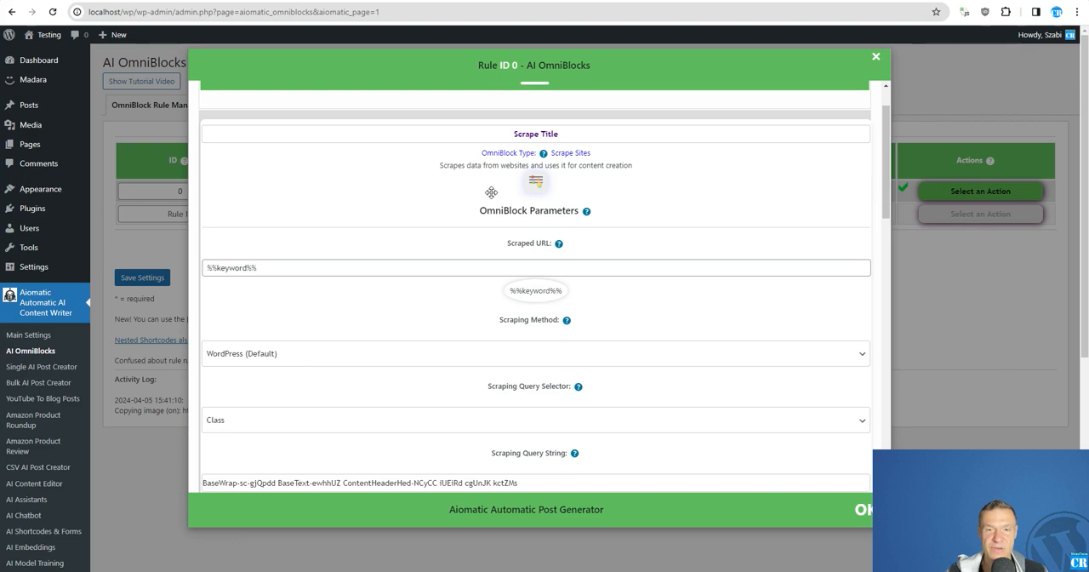
pyautogui.scroll(-2, 489, 347)
pyautogui.scroll(3, 528, 245)
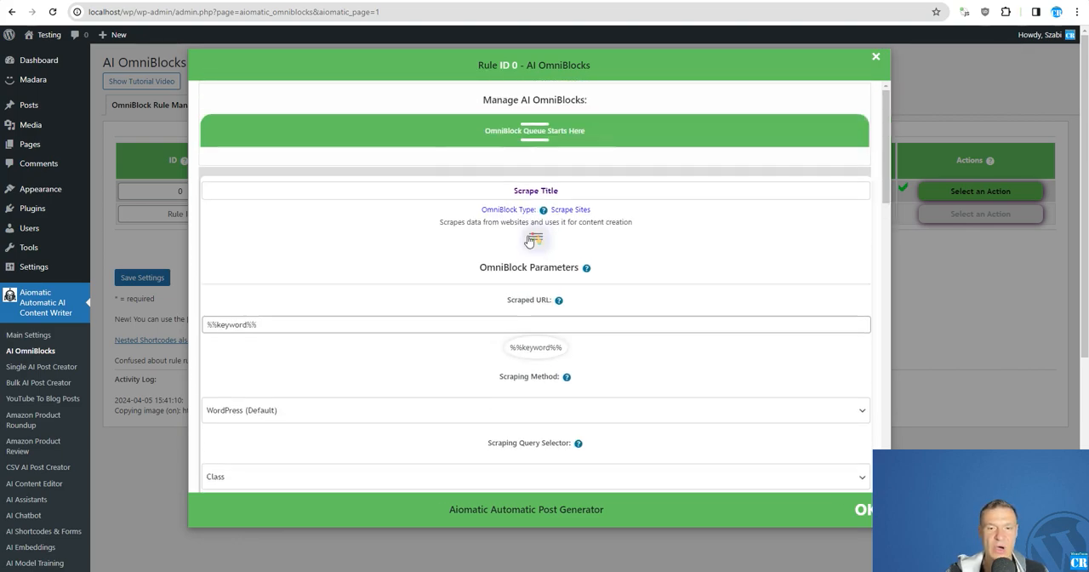
pyautogui.click(534, 240)
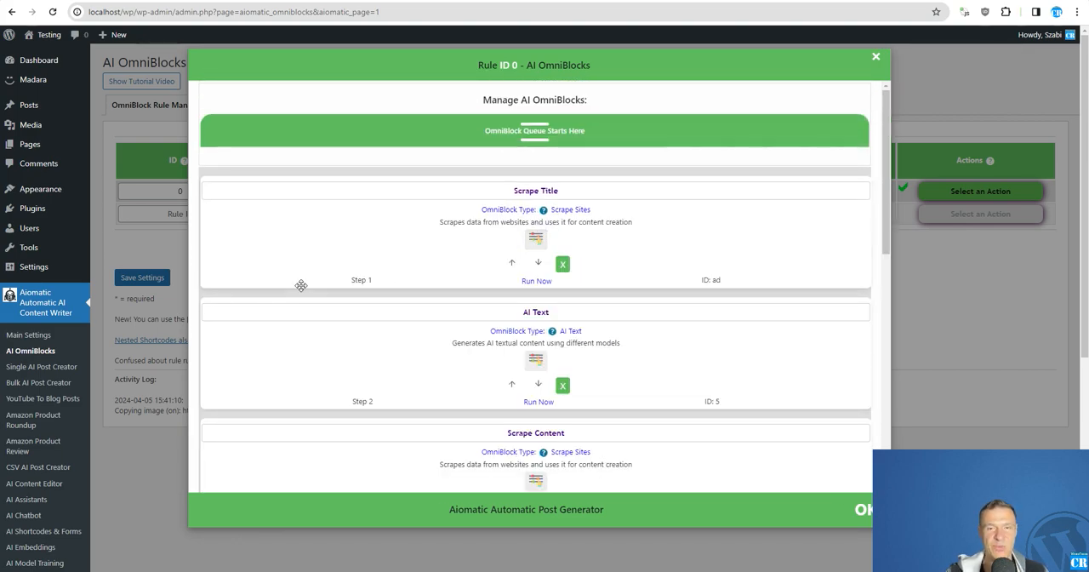